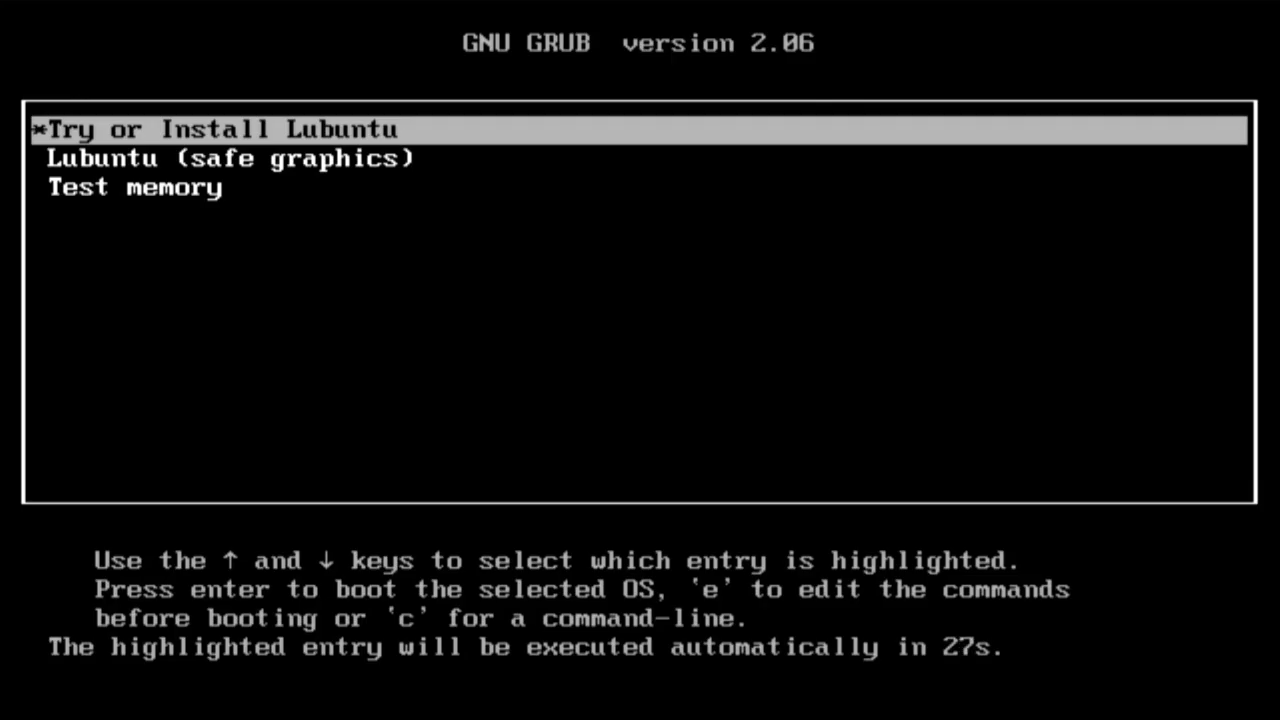
Step: Boot the Lubuntu live session and start its installer with British English as the language
{"action": "key", "text": "Return"}
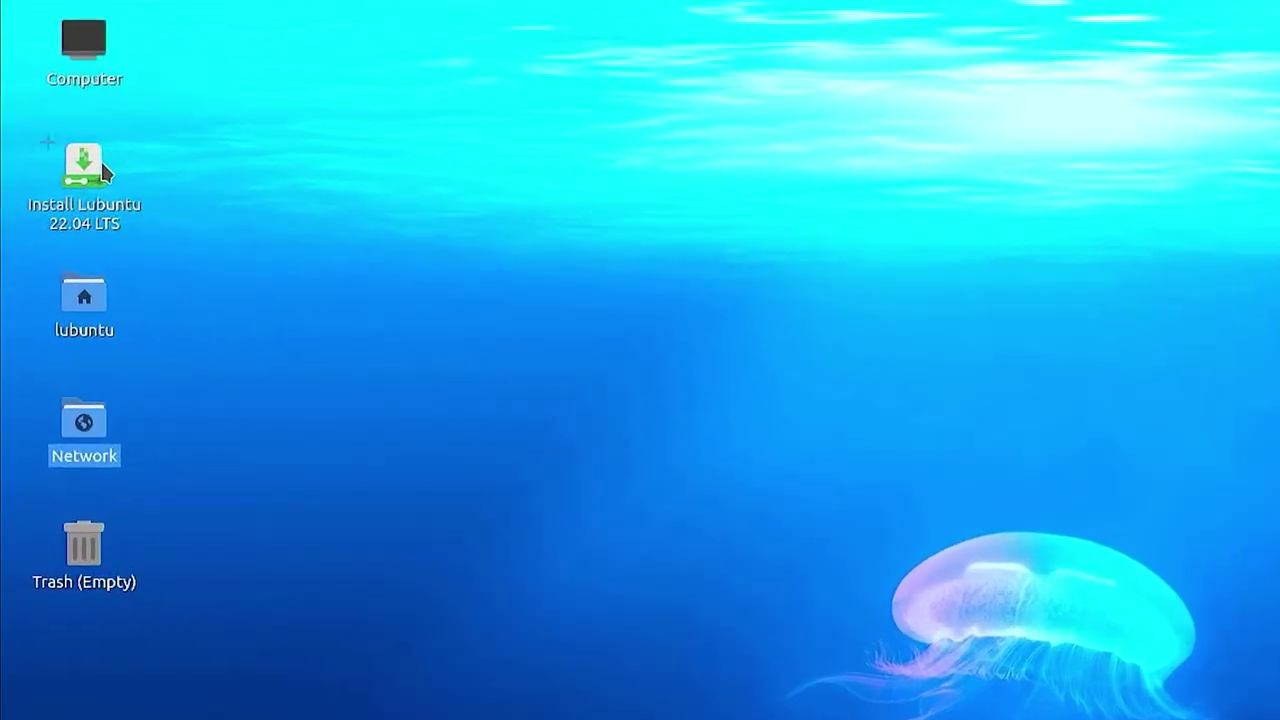
{"action": "left_click", "coordinate": [100, 175]}
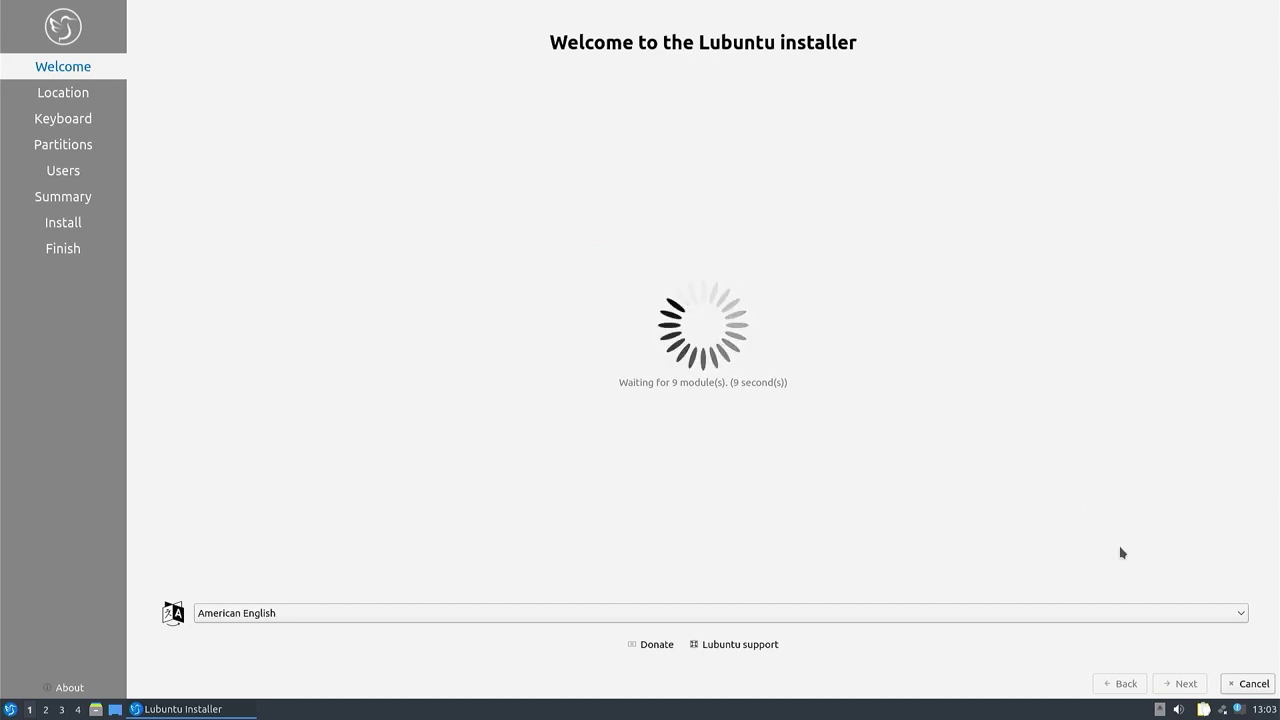
{"action": "left_click", "coordinate": [1203, 622]}
{"action": "left_click", "coordinate": [542, 593]}
{"action": "left_click", "coordinate": [1180, 684]}
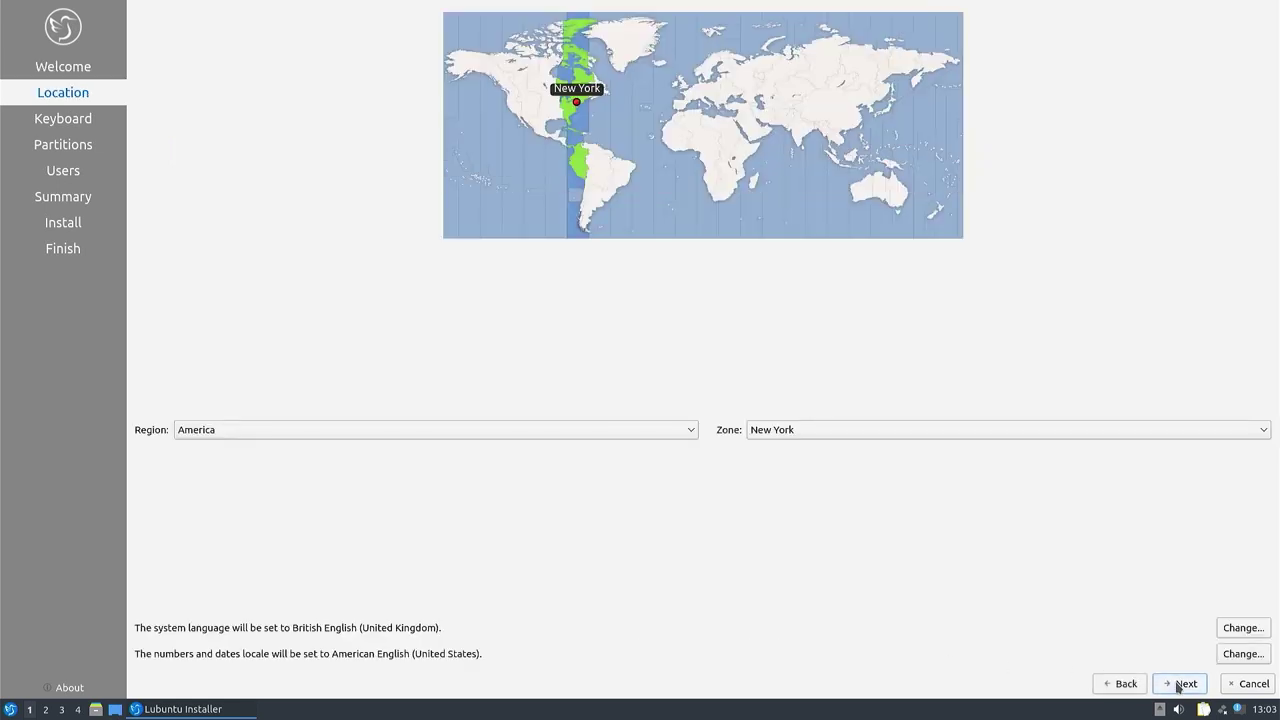
Step: Set the location to the Europe region and London zone, and accept the default English (UK) keyboard layout
{"action": "left_click", "coordinate": [692, 432]}
{"action": "left_click", "coordinate": [320, 551]}
{"action": "left_click", "coordinate": [926, 429]}
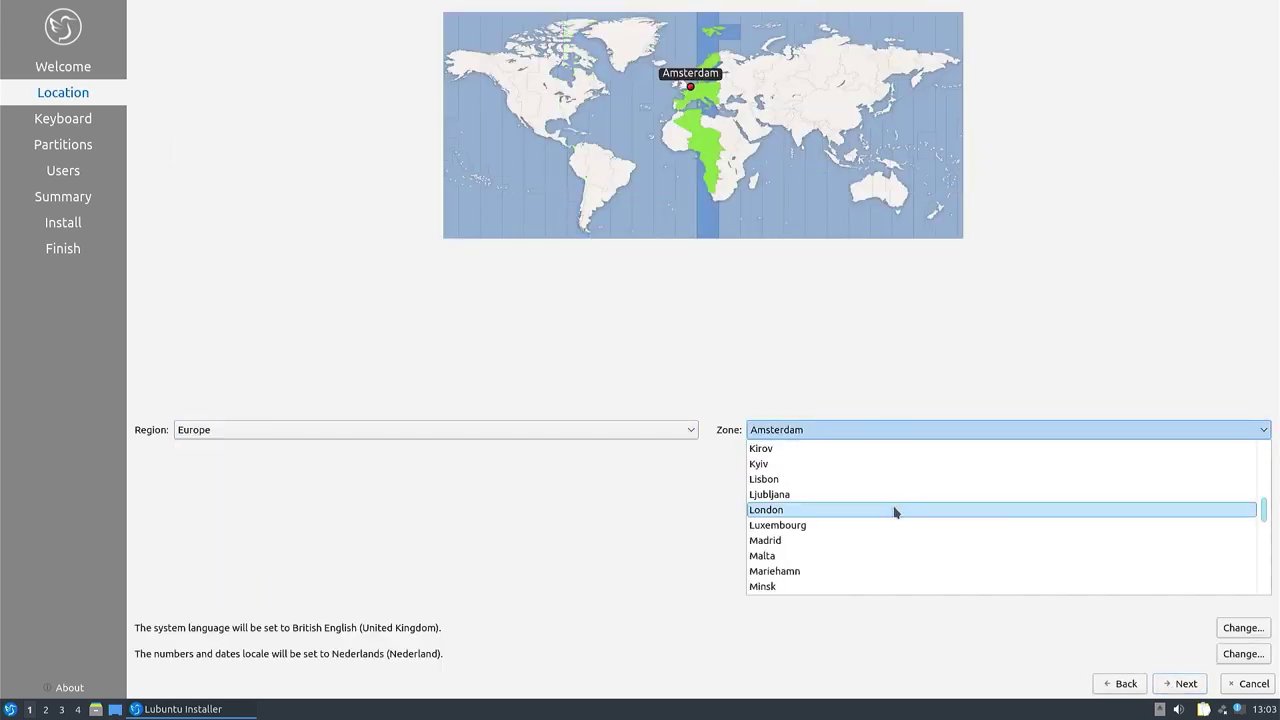
{"action": "left_click", "coordinate": [895, 510]}
{"action": "left_click", "coordinate": [1180, 684]}
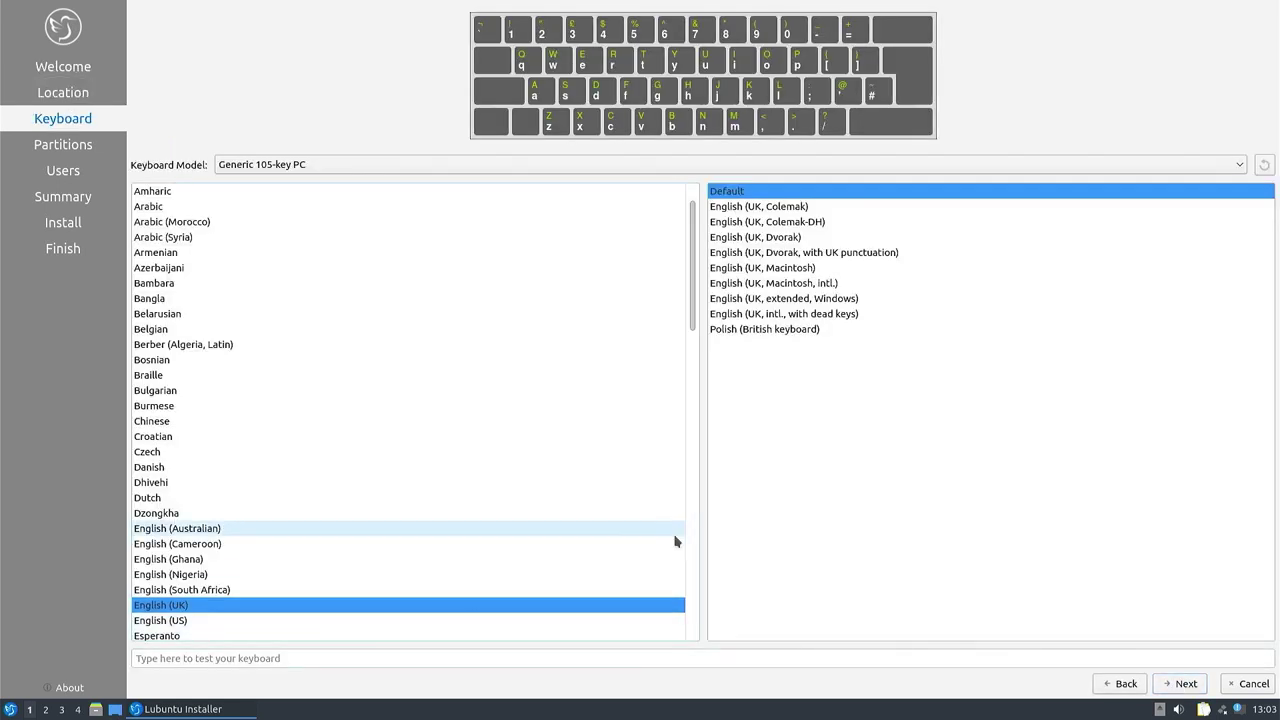
{"action": "left_click", "coordinate": [1186, 688]}
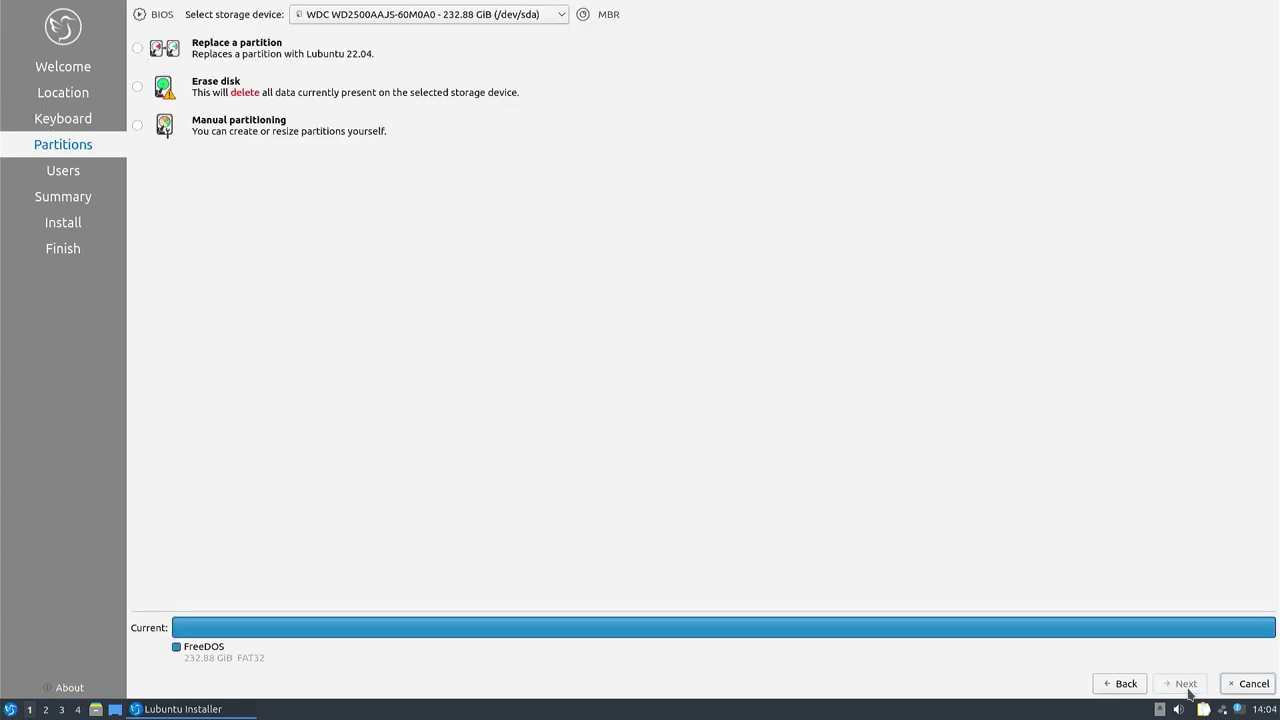
Step: Choose to replace a partition and select the FreeDOS partition on /dev/sda as the installation target
{"action": "left_click", "coordinate": [179, 50]}
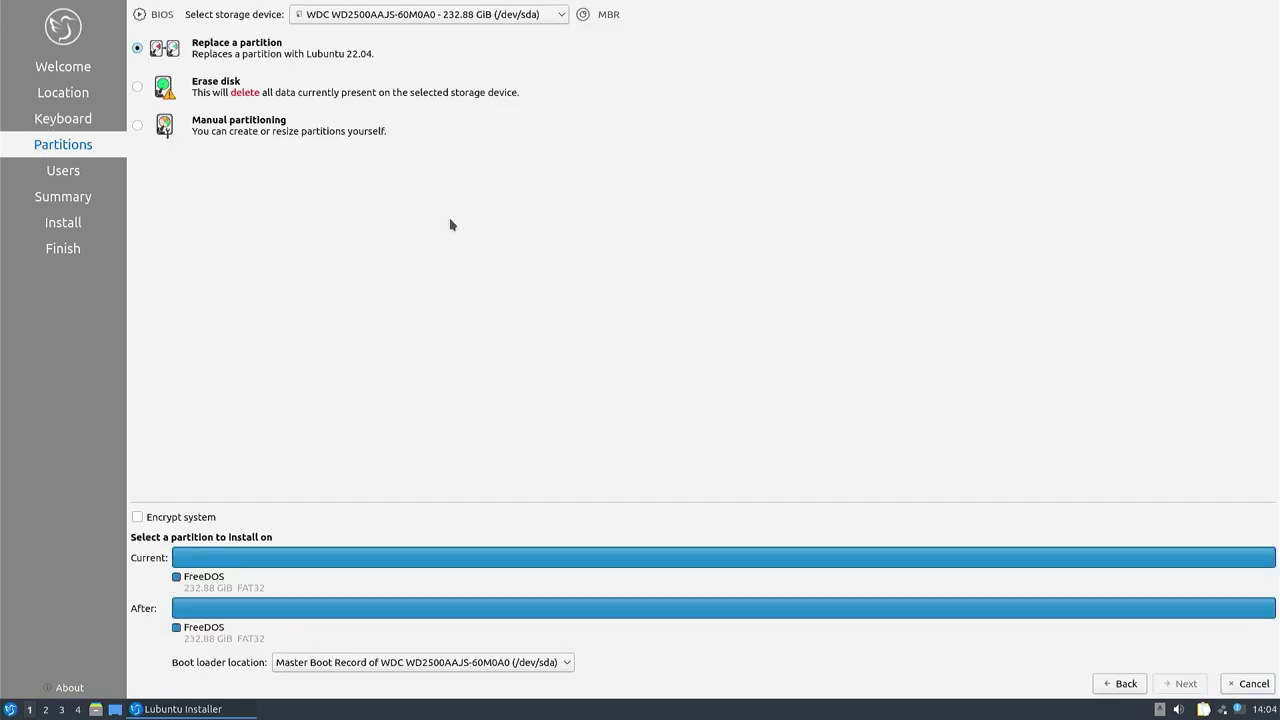
{"action": "left_click", "coordinate": [1000, 557]}
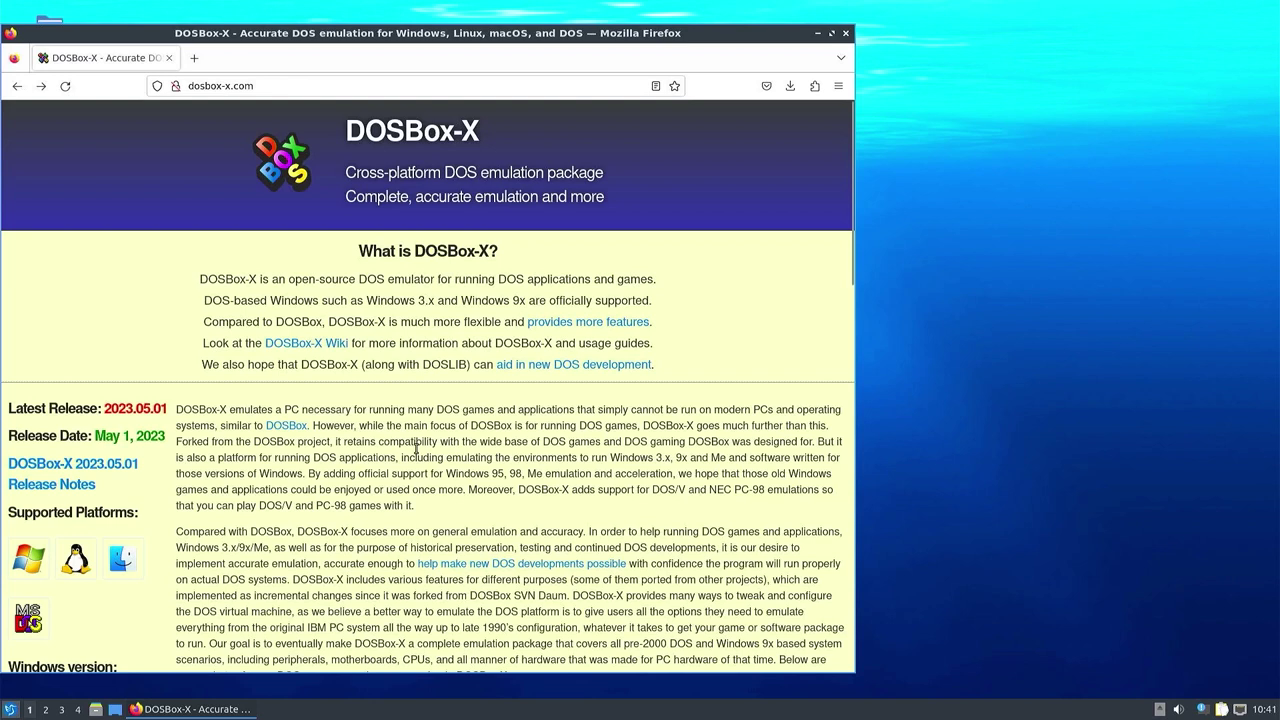
Step: Open the Ubuntu quick setup instructions on flatpak.org and go through the installation commands
{"action": "scroll", "coordinate": [290, 440], "scroll_direction": "down", "scroll_amount": 5}
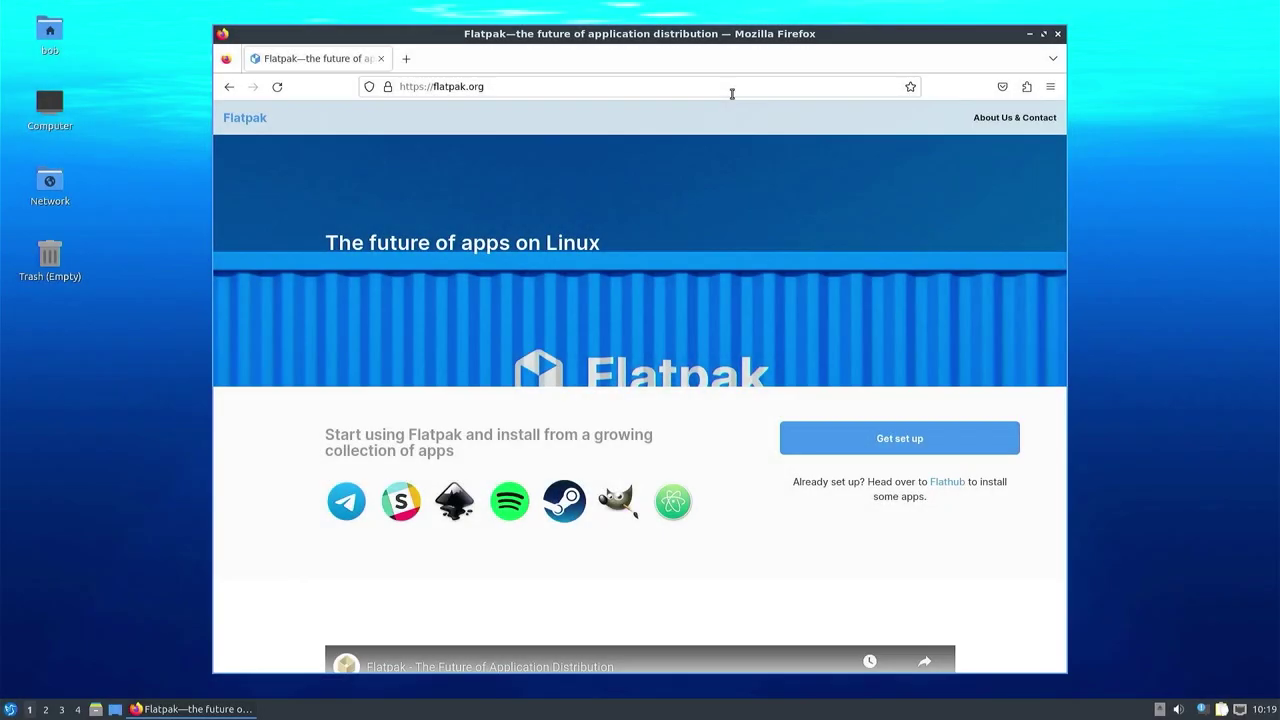
{"action": "left_click", "coordinate": [902, 440]}
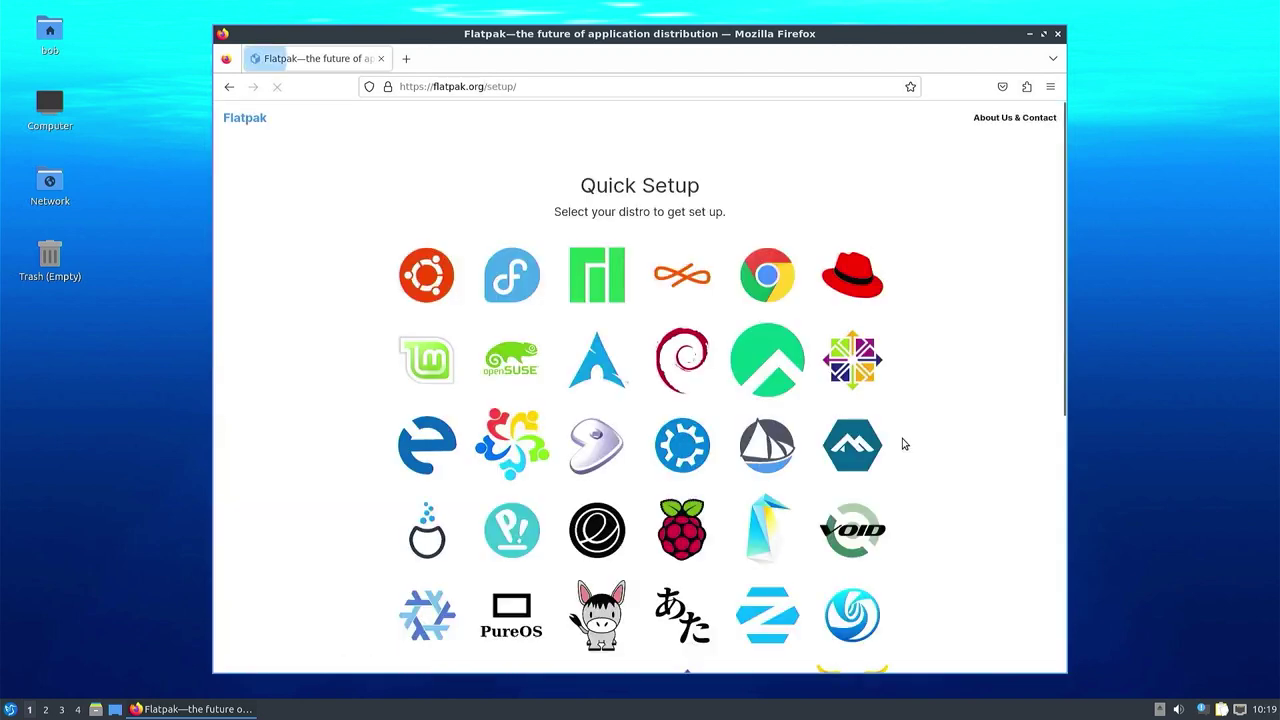
{"action": "left_click", "coordinate": [438, 291]}
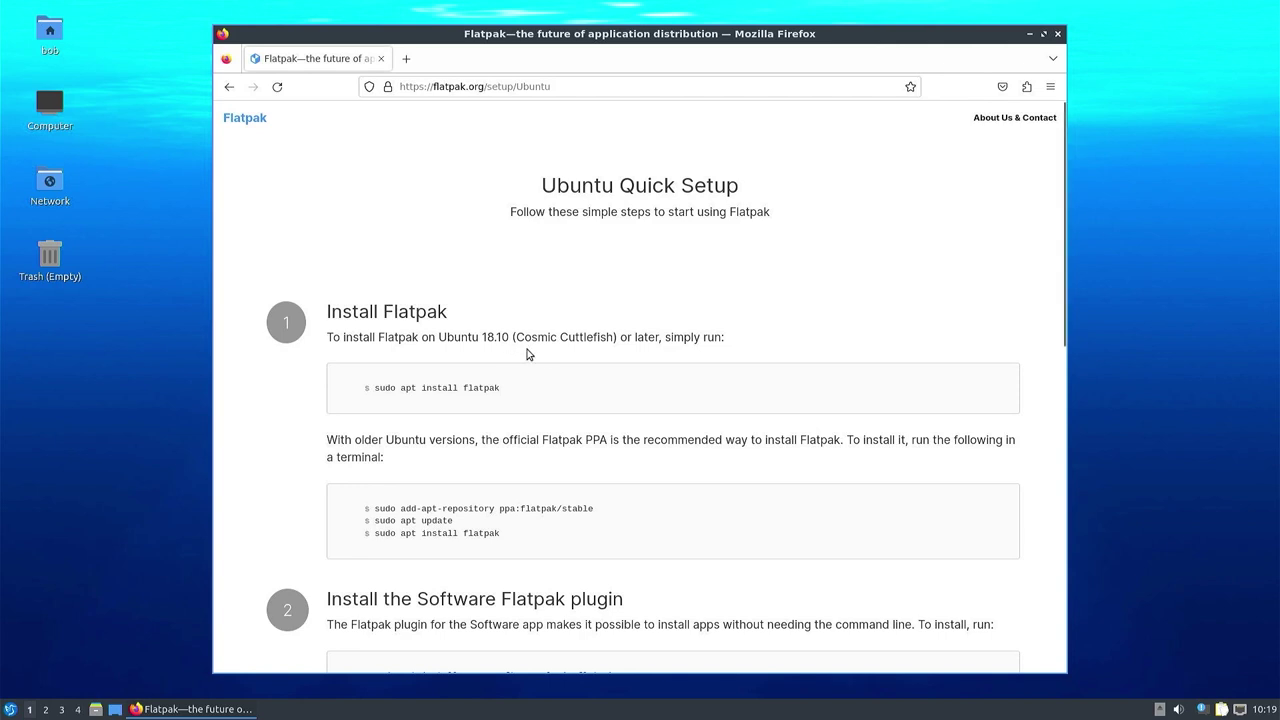
{"action": "scroll", "coordinate": [545, 362], "scroll_direction": "down", "scroll_amount": 2}
{"action": "scroll", "coordinate": [545, 362], "scroll_direction": "down", "scroll_amount": 2}
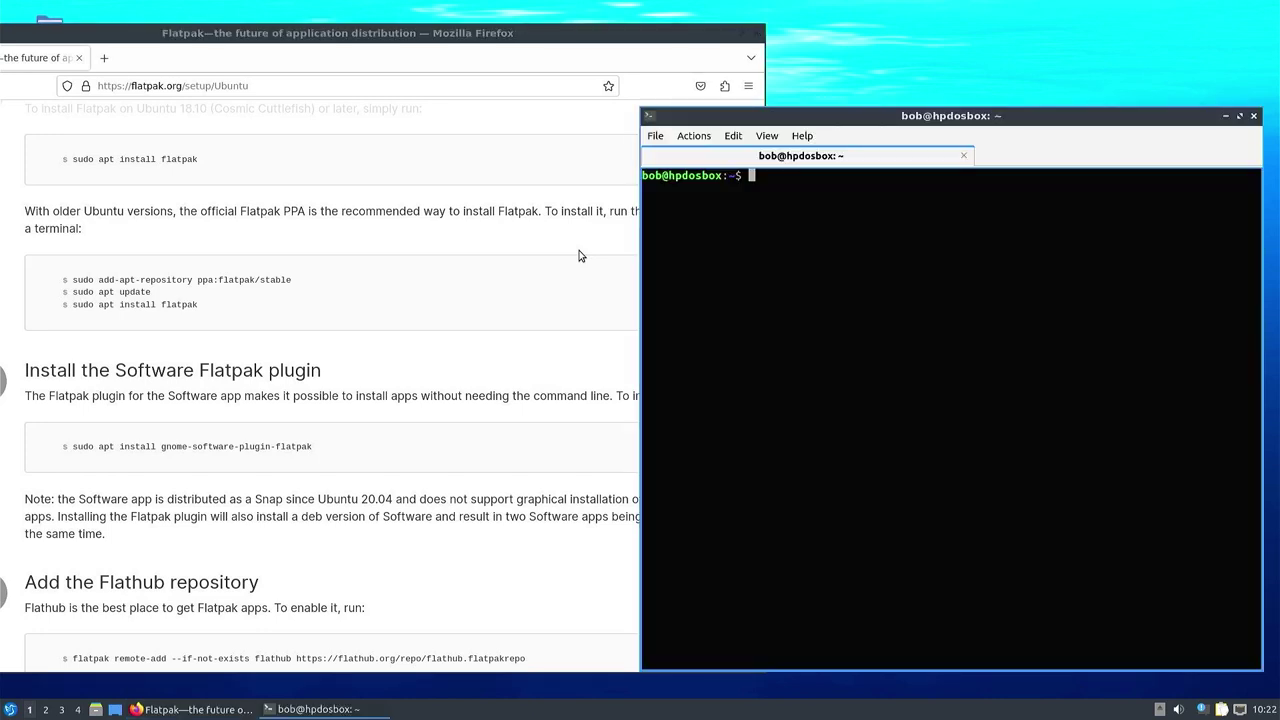
Step: Copy the command "sudo apt install flatpak" from the setup page and run it in the terminal
{"action": "left_click", "coordinate": [242, 174]}
{"action": "triple_click", "coordinate": [205, 165]}
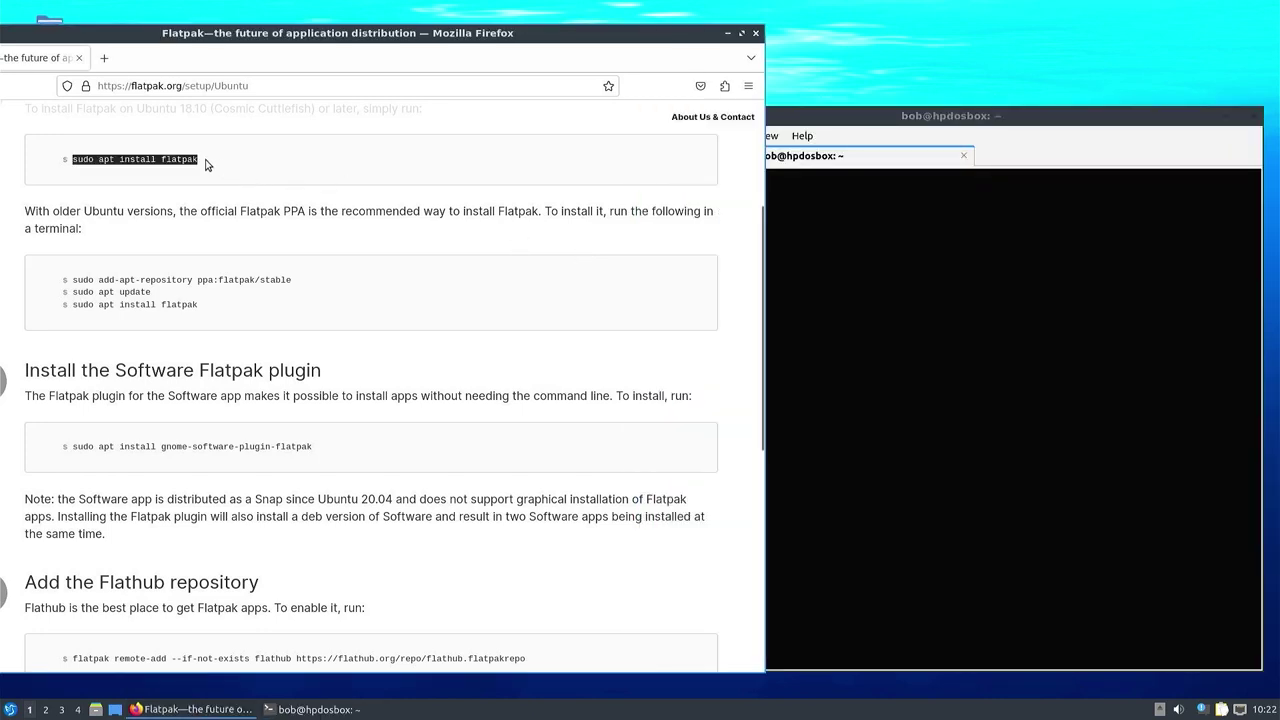
{"action": "left_click", "coordinate": [957, 300]}
{"action": "right_click", "coordinate": [958, 301]}
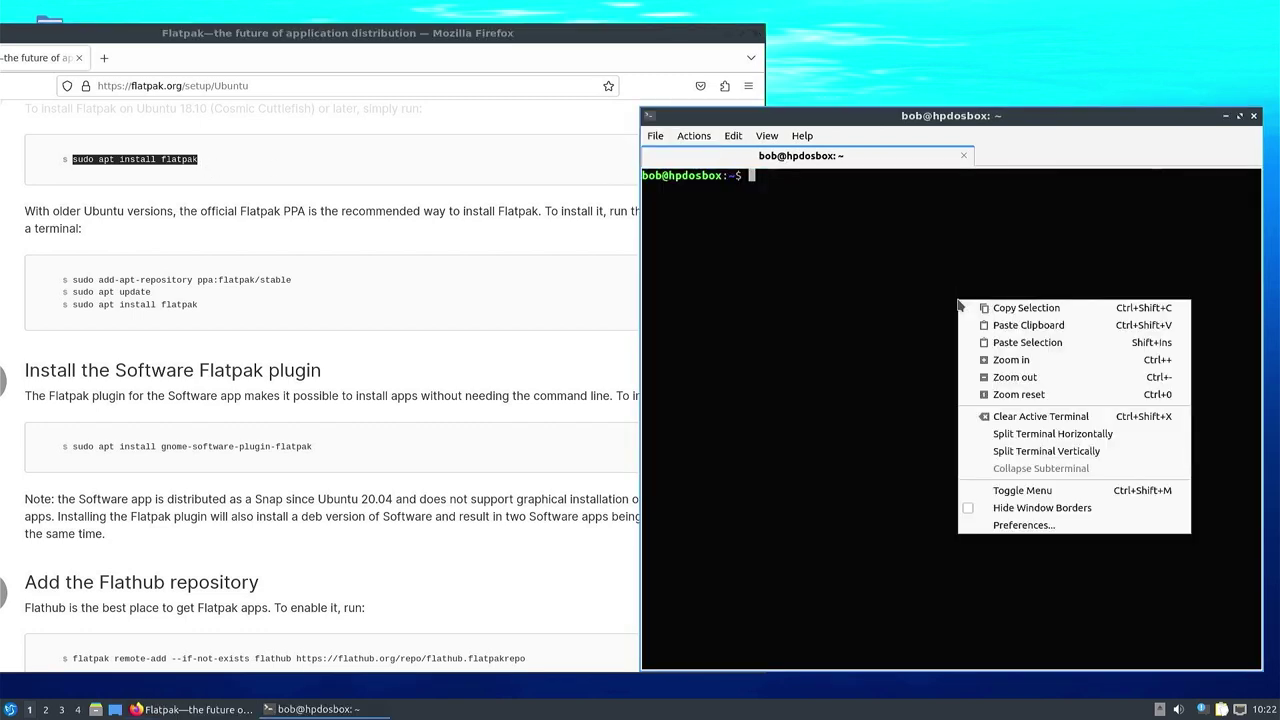
{"action": "left_click", "coordinate": [1017, 329]}
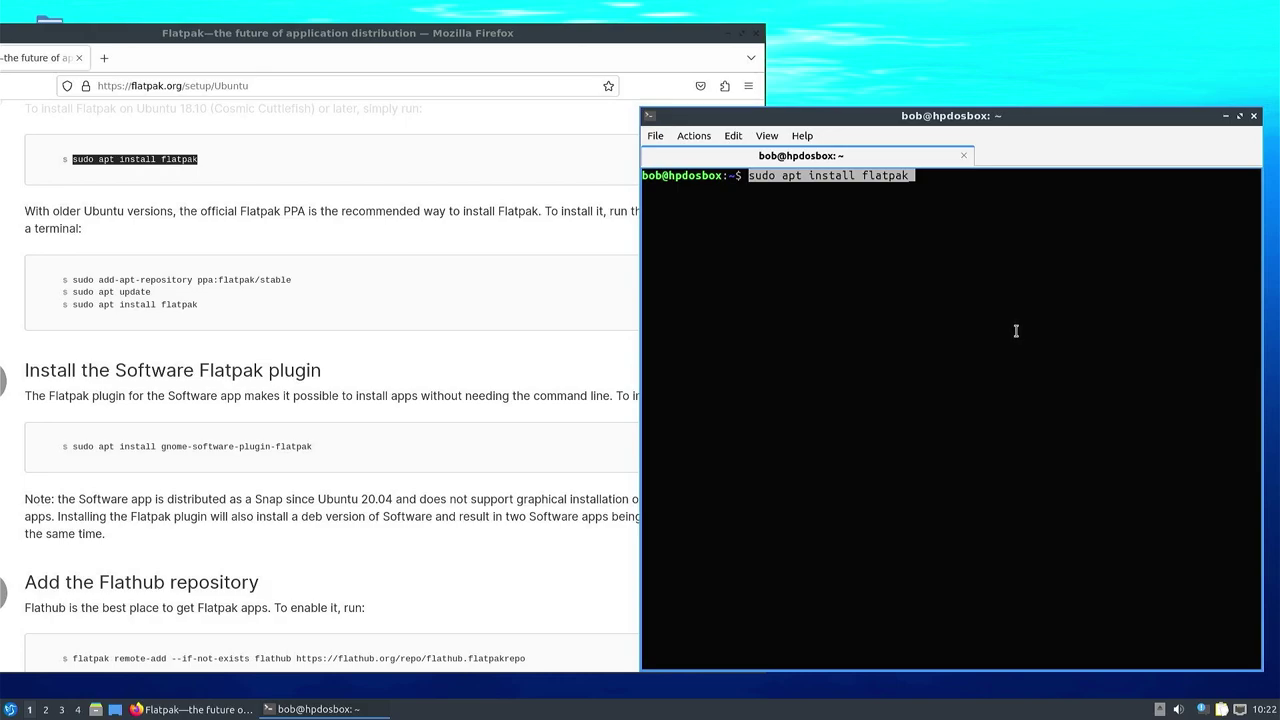
{"action": "key", "text": "Return"}
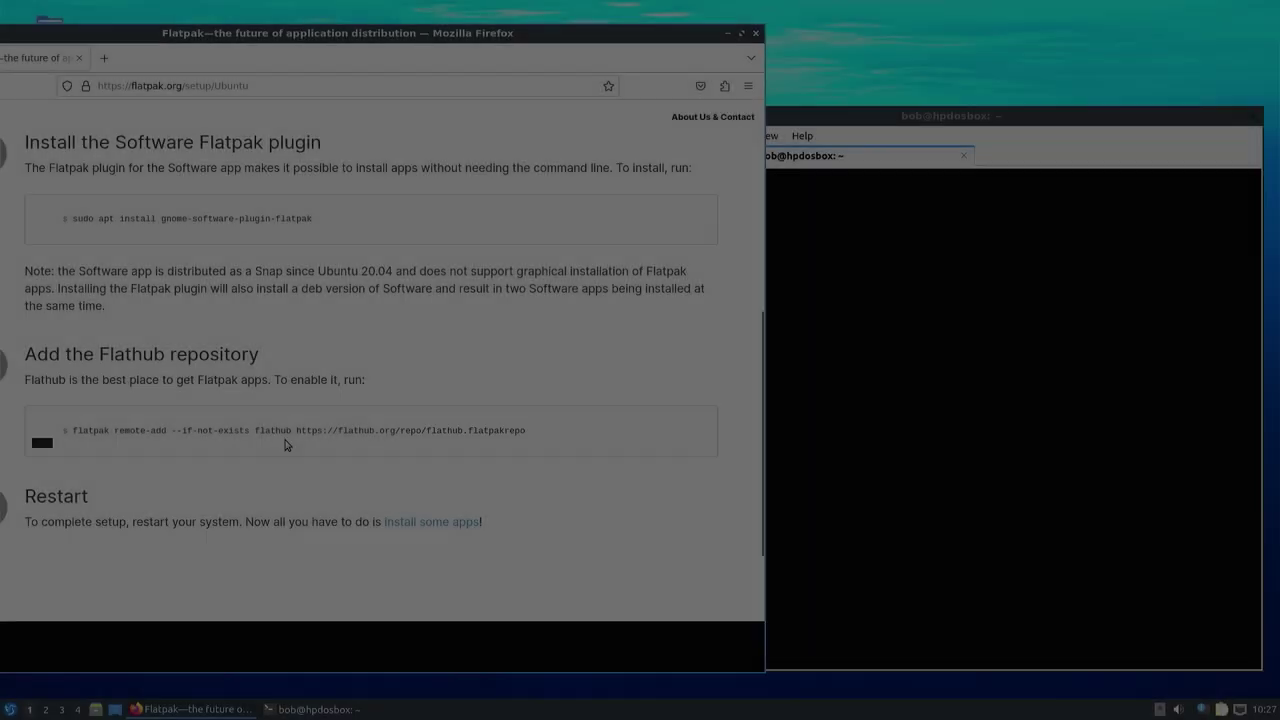
{"action": "left_click_drag", "start_coordinate": [341, 442], "coordinate": [77, 431]}
{"action": "right_click", "coordinate": [840, 246]}
{"action": "left_click", "coordinate": [886, 266]}
{"action": "key", "text": "Return"}
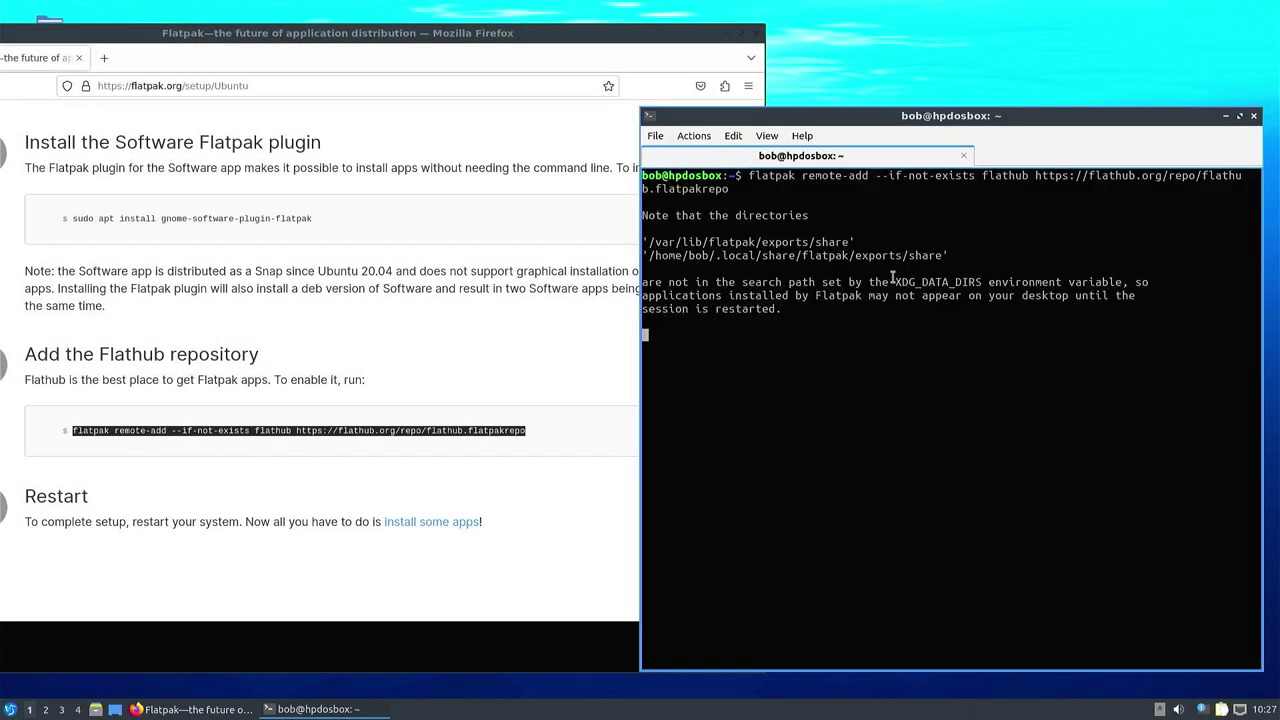
{"action": "type", "text": "*******"}
{"action": "key", "text": "Return"}
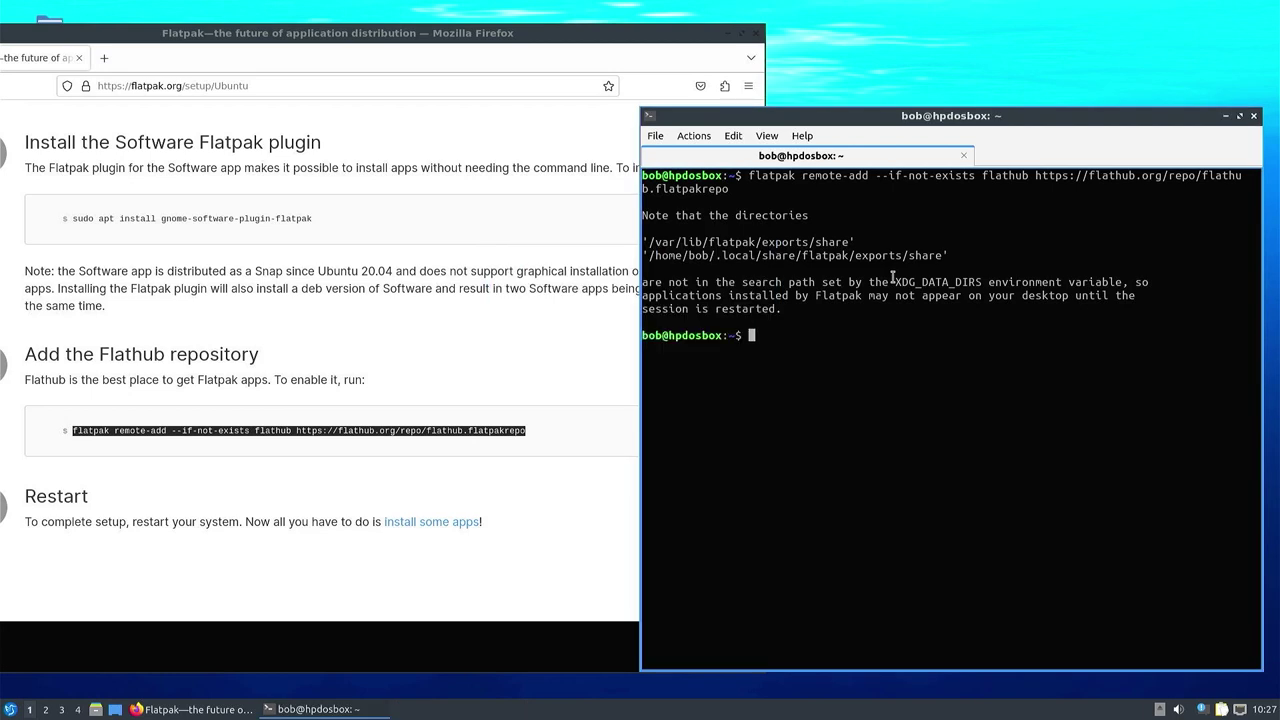
Step: Reboot the system from the terminal with administrator rights
{"action": "type", "text": "sudo reboot no"}
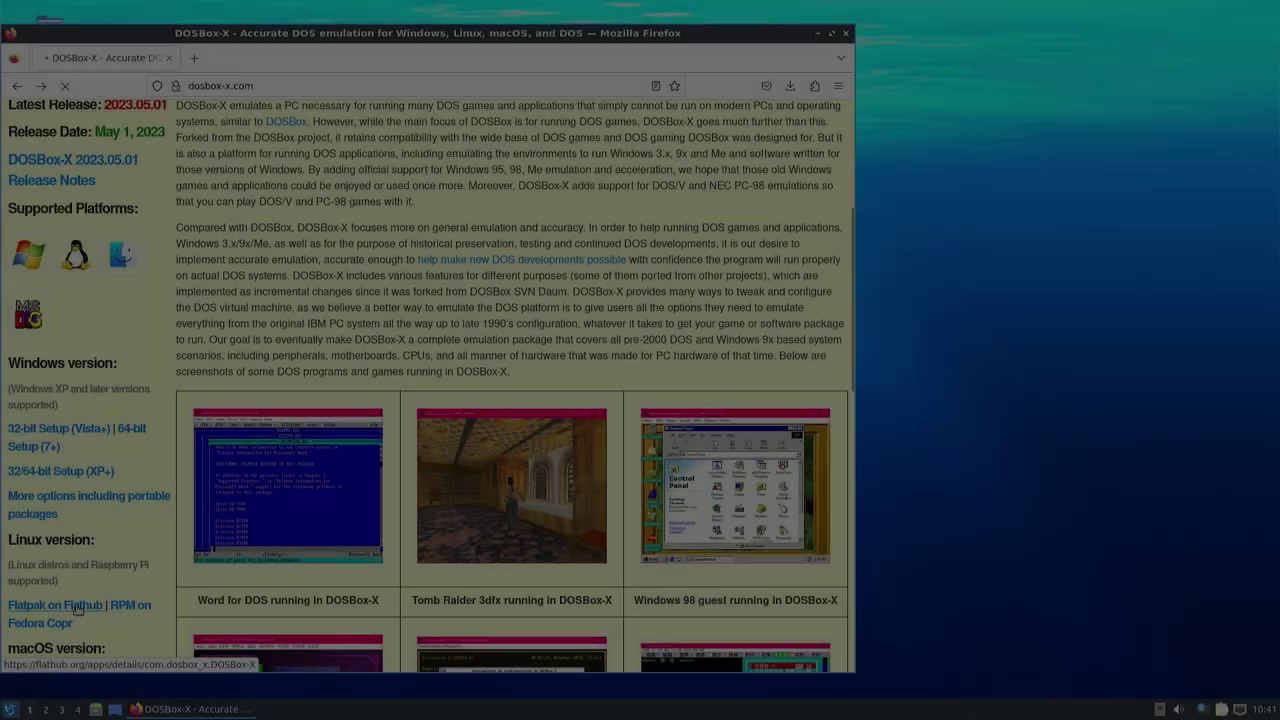
Step: Open the DOSBox-X Flatpak page on Flathub from the project website and copy its manual install command
{"action": "left_click", "coordinate": [154, 565]}
{"action": "scroll", "coordinate": [158, 432], "scroll_direction": "down", "scroll_amount": 4}
{"action": "scroll", "coordinate": [155, 432], "scroll_direction": "down", "scroll_amount": 10}
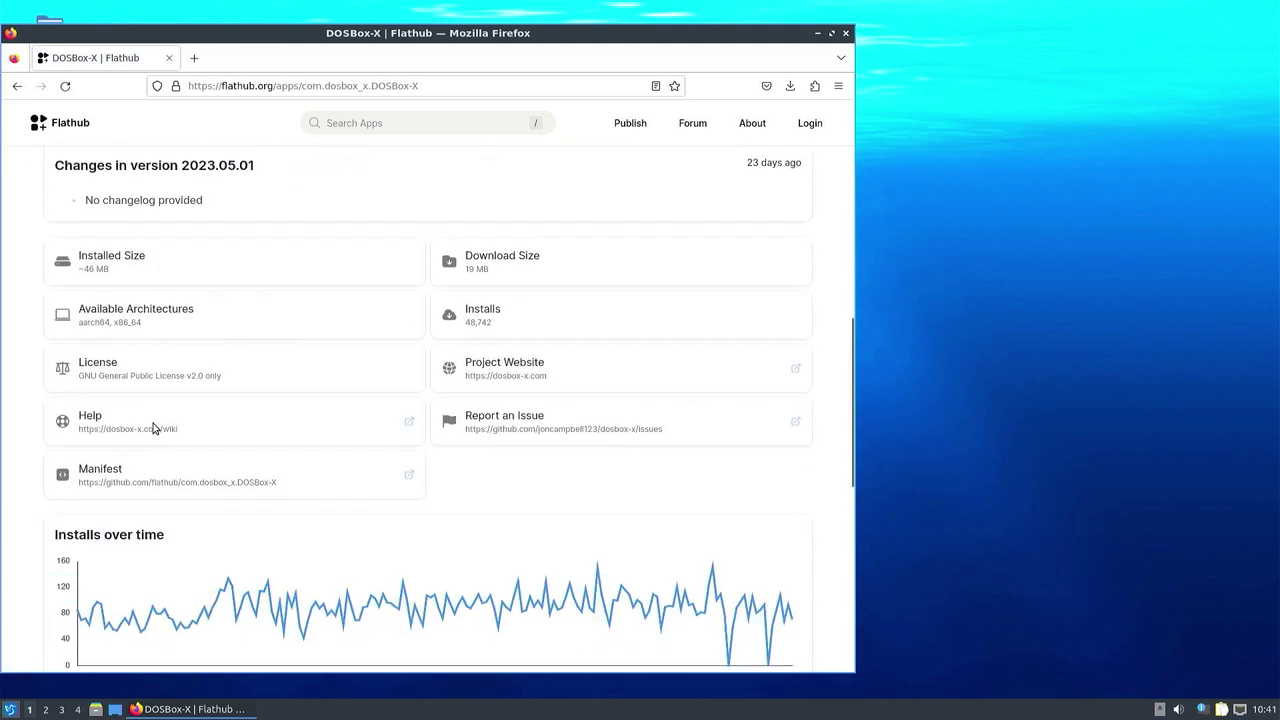
{"action": "scroll", "coordinate": [154, 428], "scroll_direction": "down", "scroll_amount": 4}
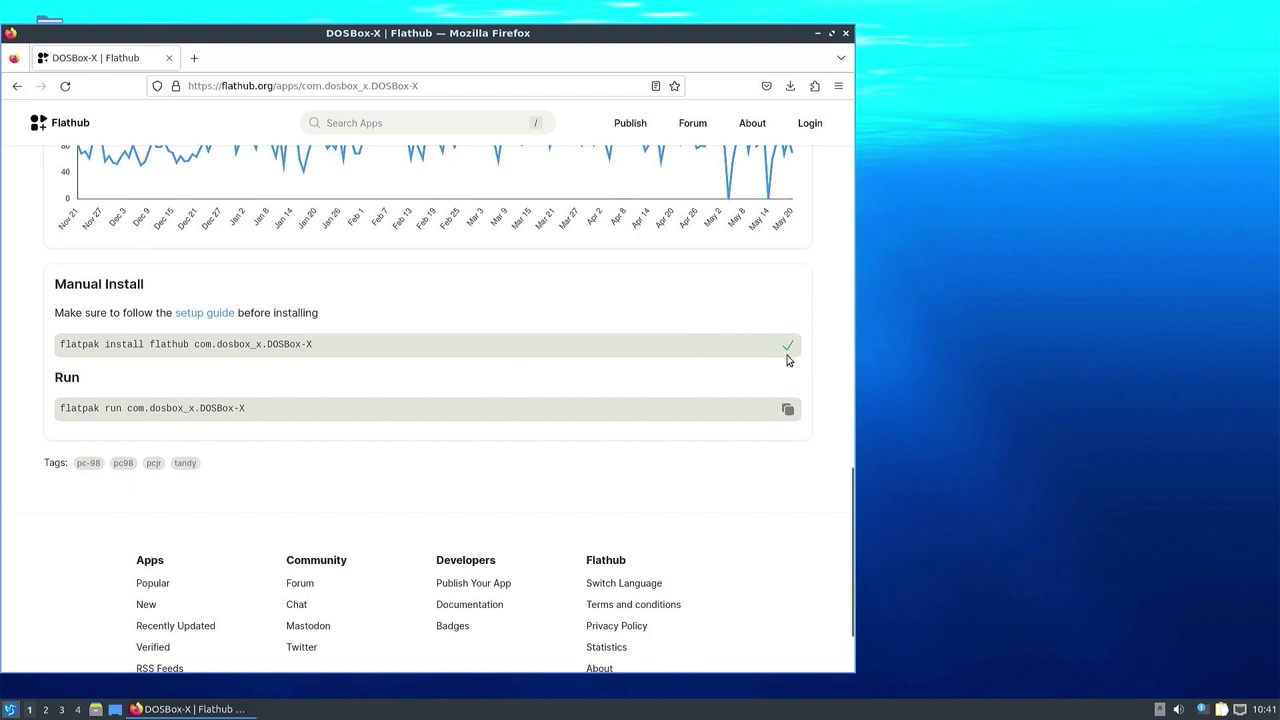
Step: Run "flatpak install flathub com.dosbox_x.DOSBox-X" in a new terminal and agree to install the required runtime
{"action": "key", "text": "ctrl+alt+t"}
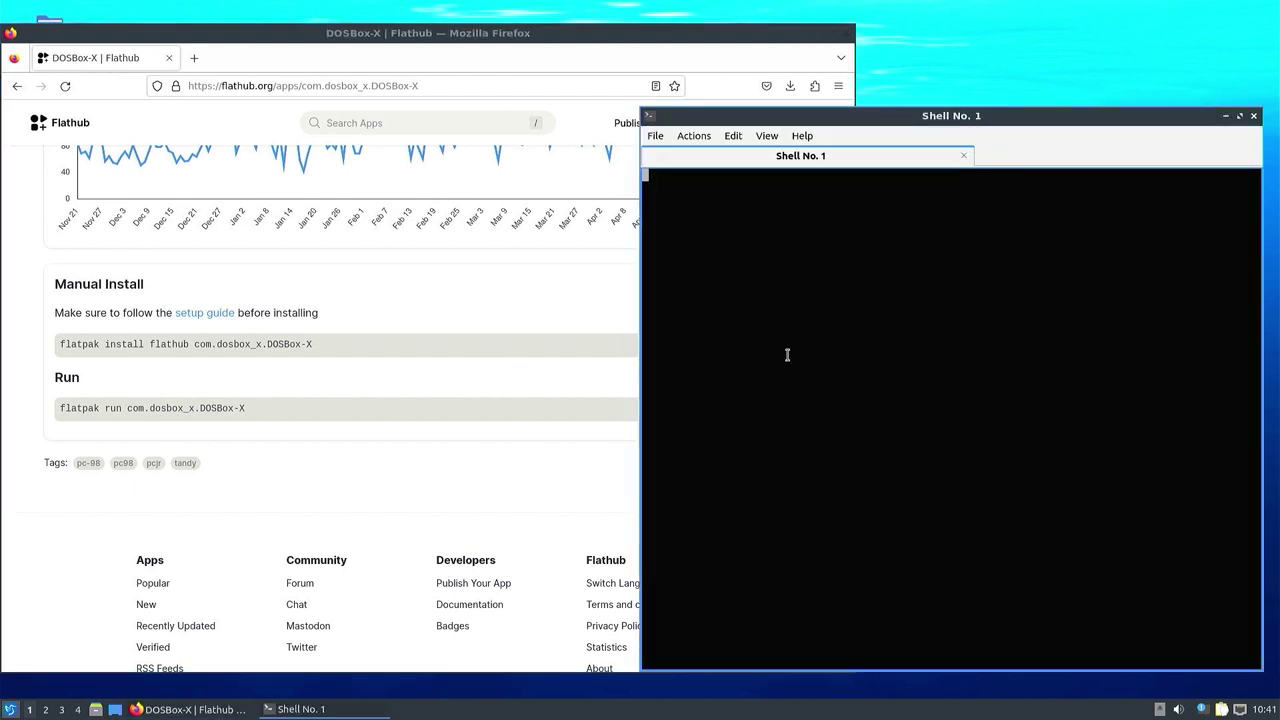
{"action": "right_click", "coordinate": [817, 310]}
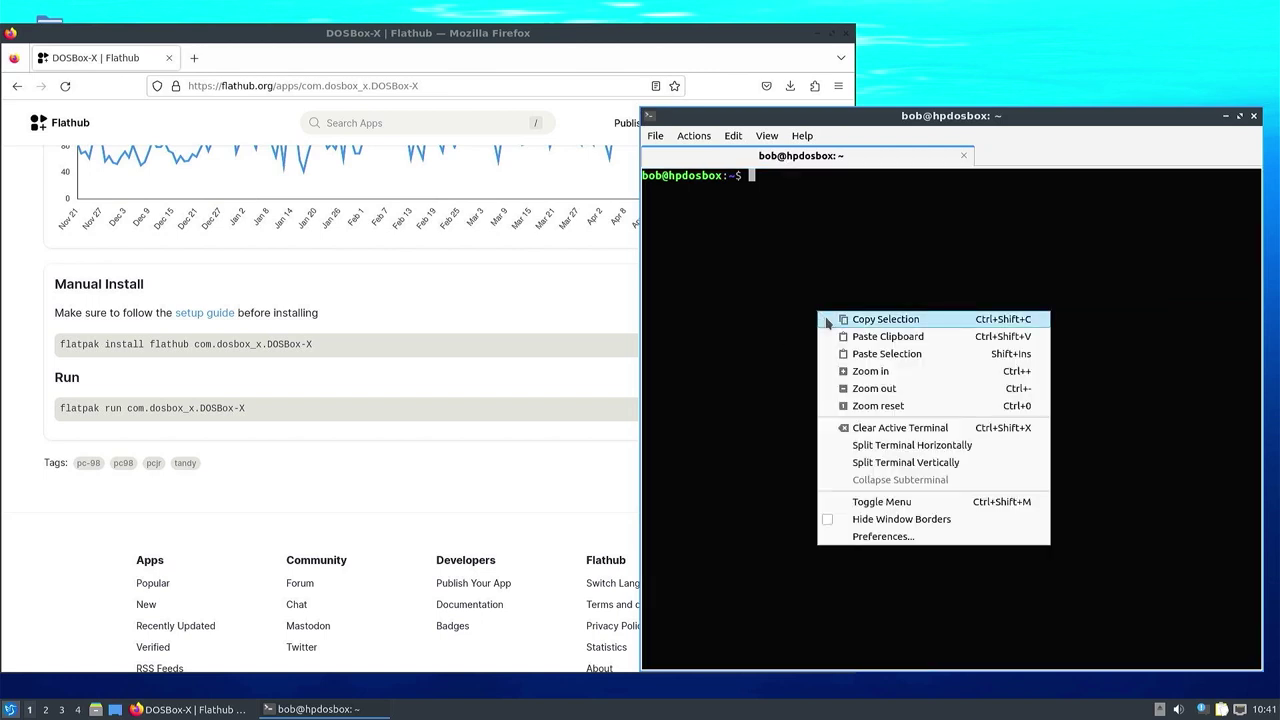
{"action": "left_click", "coordinate": [880, 340]}
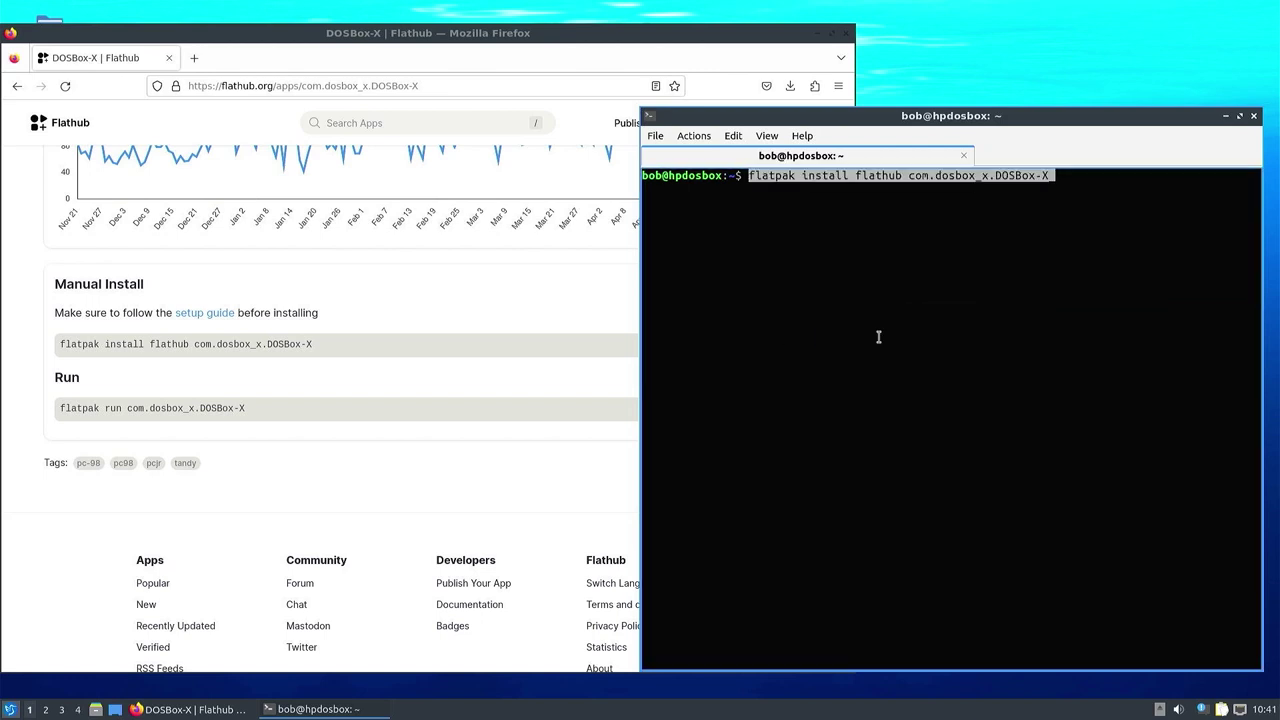
{"action": "key", "text": "Return"}
{"action": "type", "text": "y"}
{"action": "key", "text": "Return"}
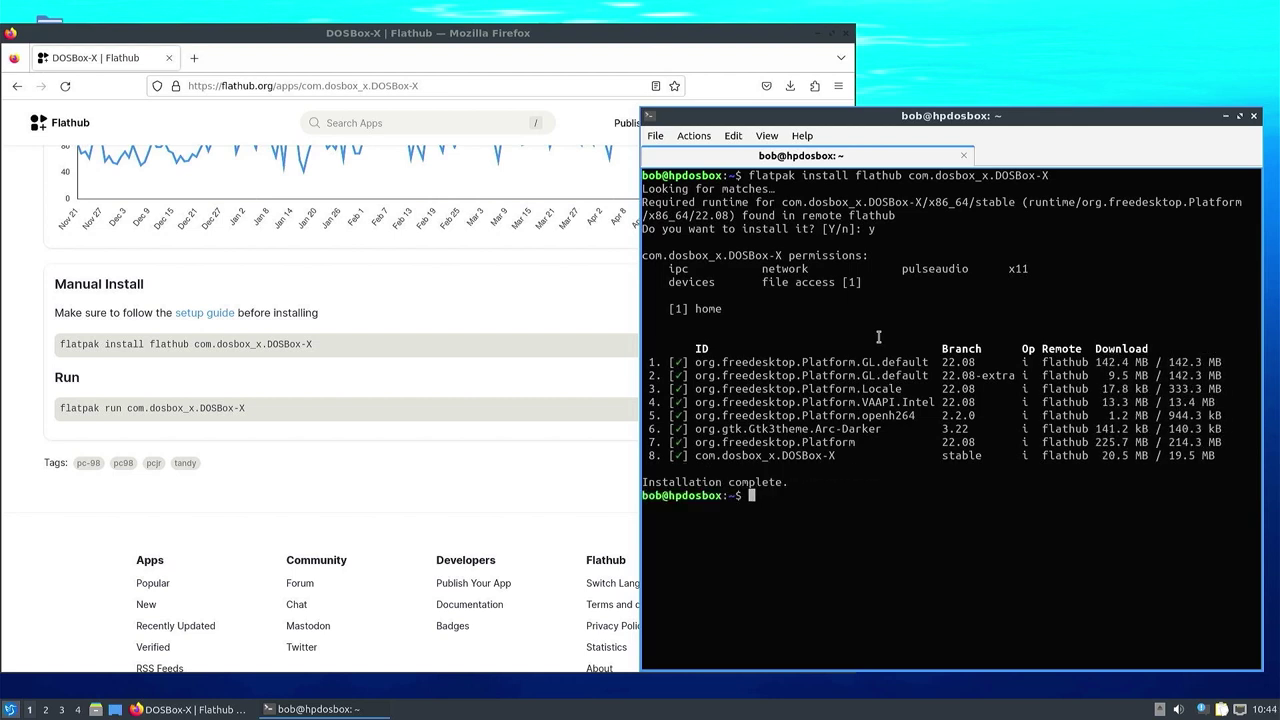
Step: Copy the command "flatpak run com.dosbox_x.DOSBox-X" from Flathub, run it in the terminal, and reposition the emulator window
{"action": "left_click", "coordinate": [421, 386]}
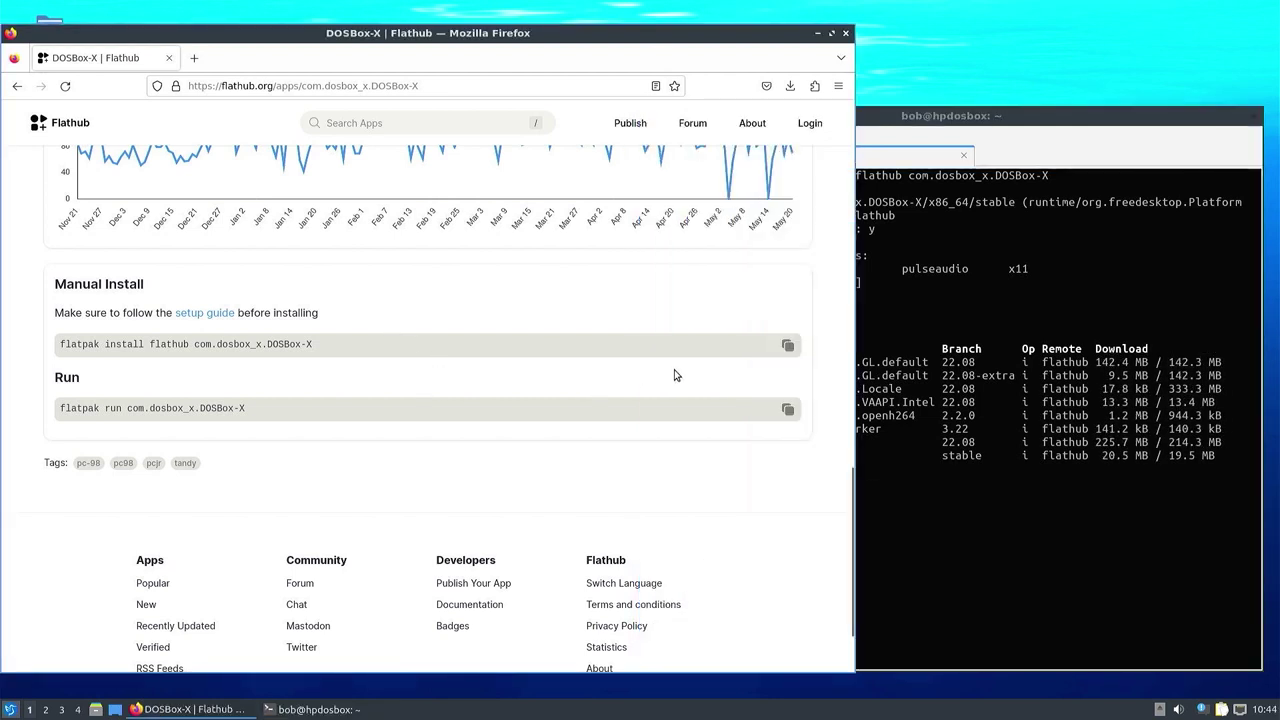
{"action": "left_click", "coordinate": [788, 408]}
{"action": "left_click", "coordinate": [935, 496]}
{"action": "right_click", "coordinate": [935, 496]}
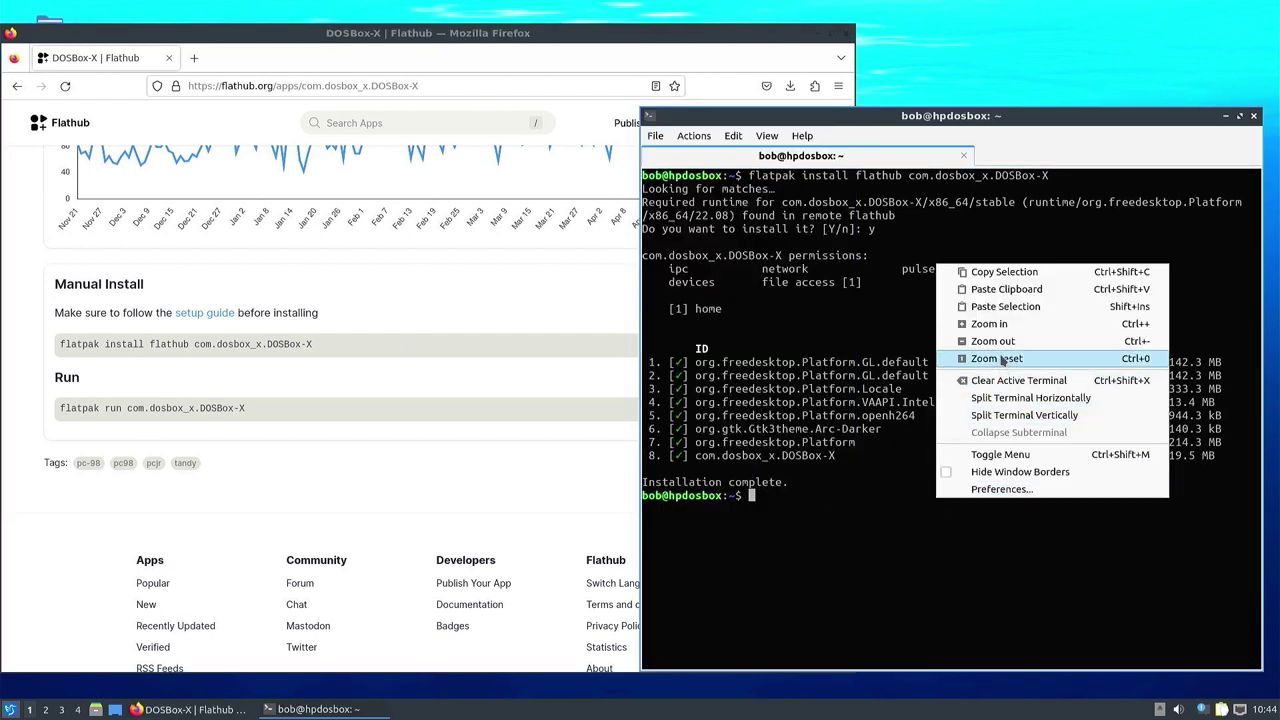
{"action": "left_click", "coordinate": [998, 290]}
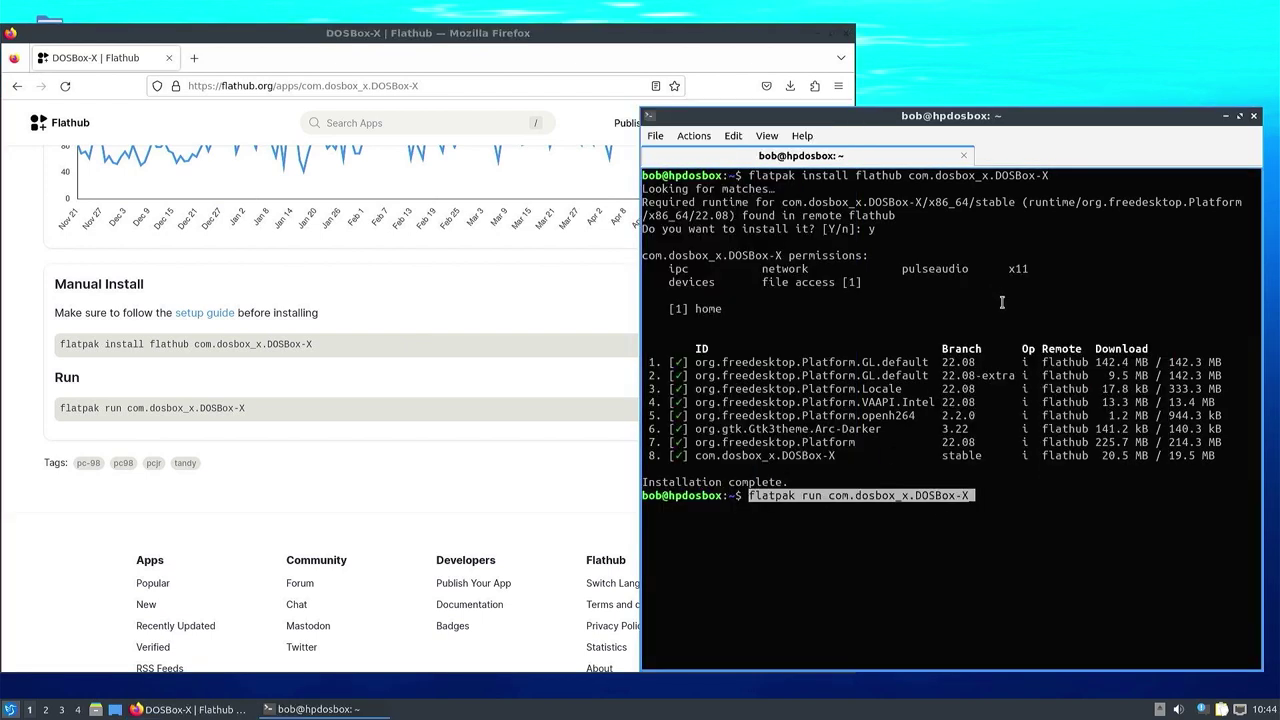
{"action": "key", "text": "Return"}
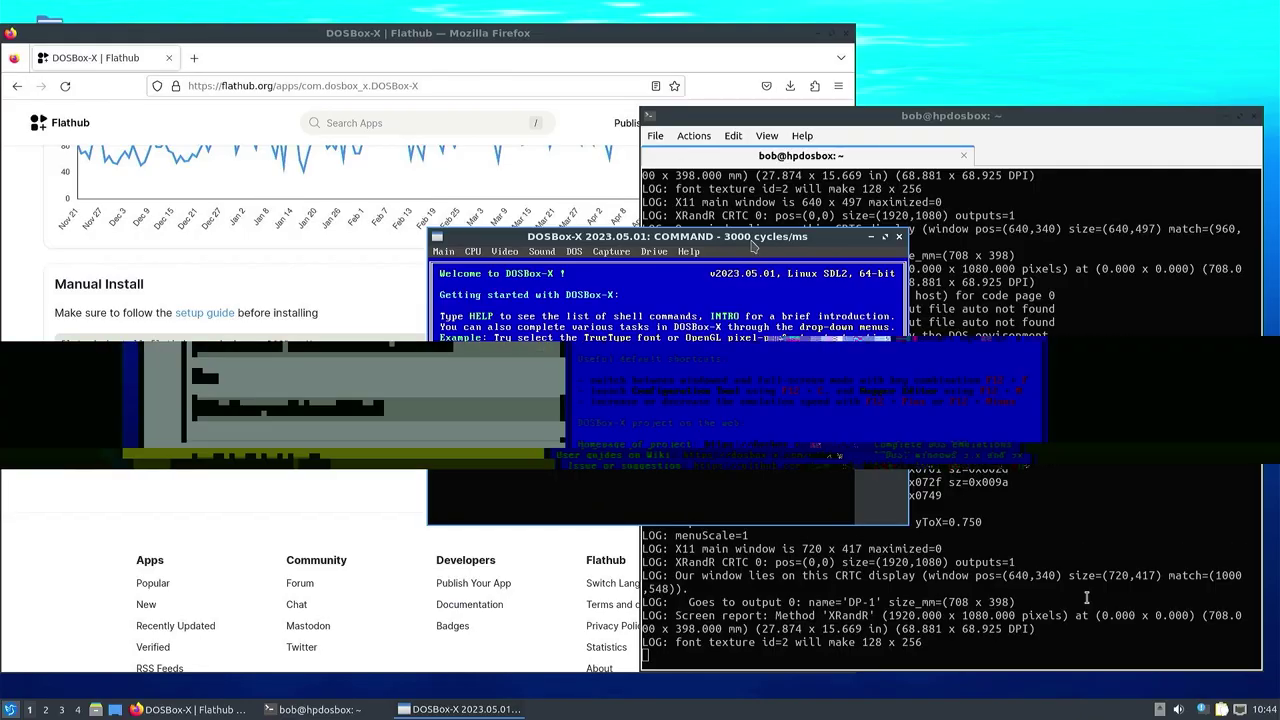
{"action": "left_click_drag", "start_coordinate": [697, 236], "coordinate": [447, 66]}
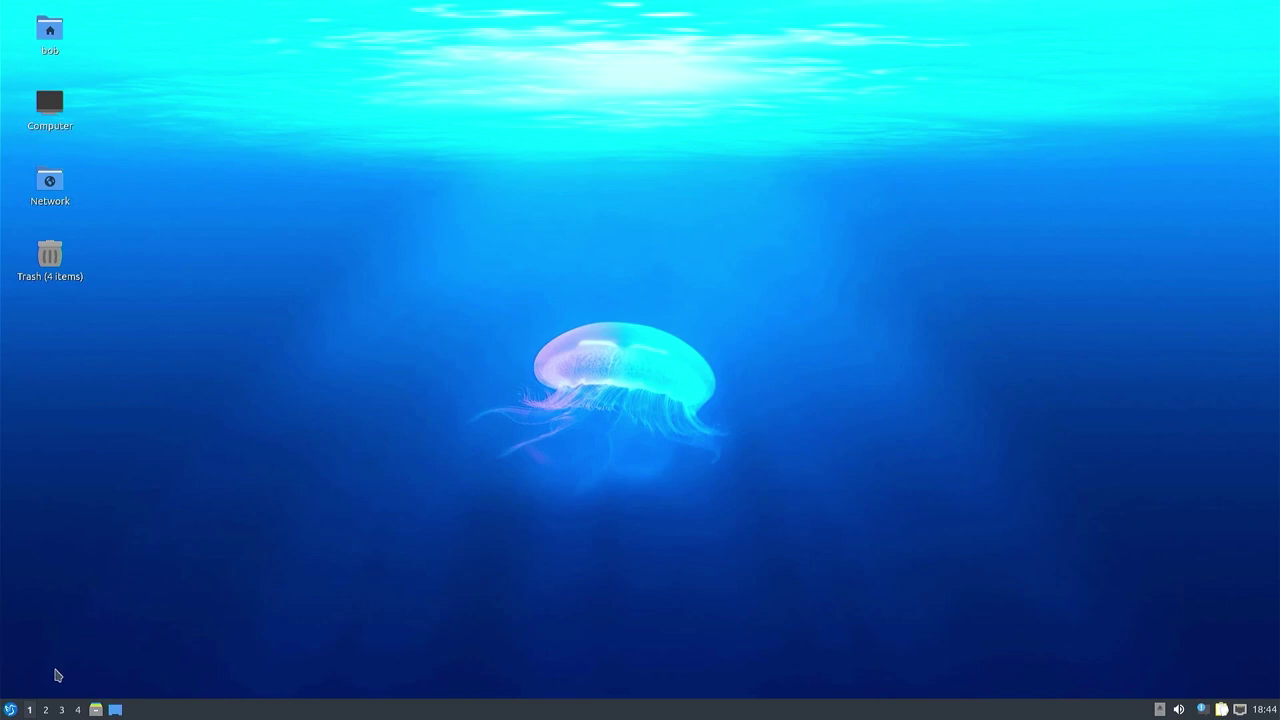
Step: Launch DOSBox-X from the desktop's Games applications
{"action": "left_click", "coordinate": [10, 709]}
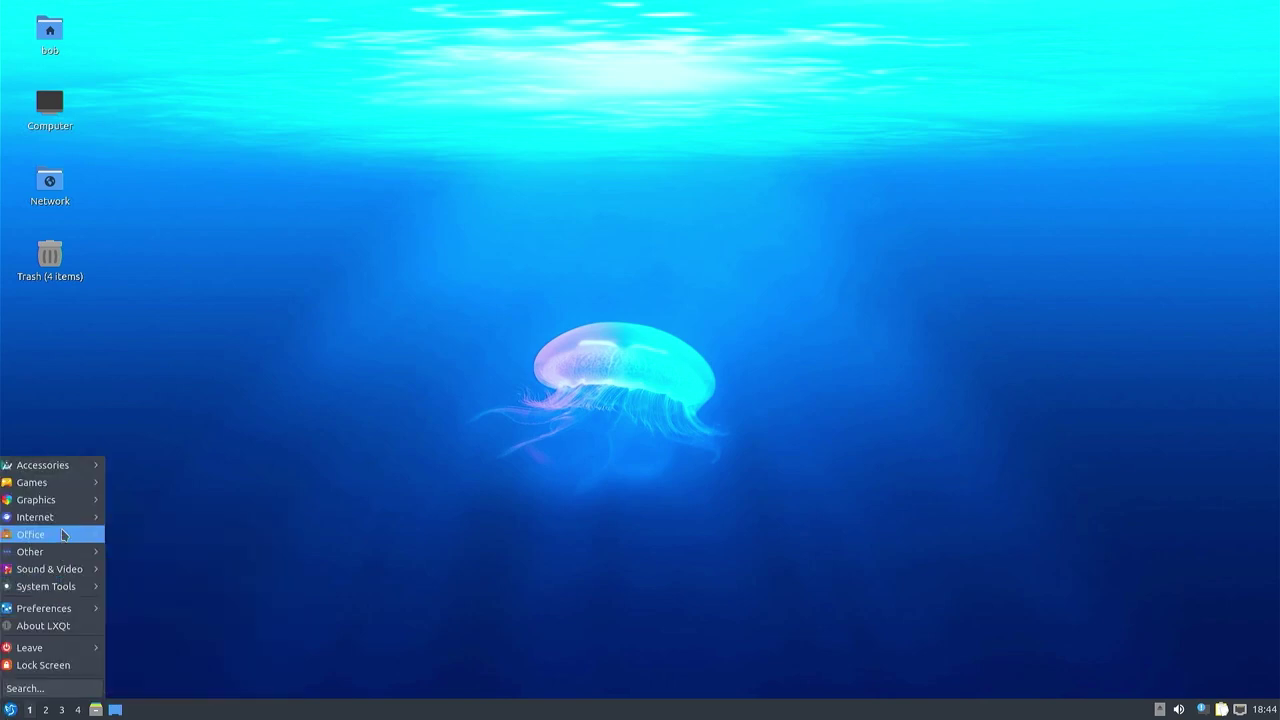
{"action": "mouse_move", "coordinate": [59, 485]}
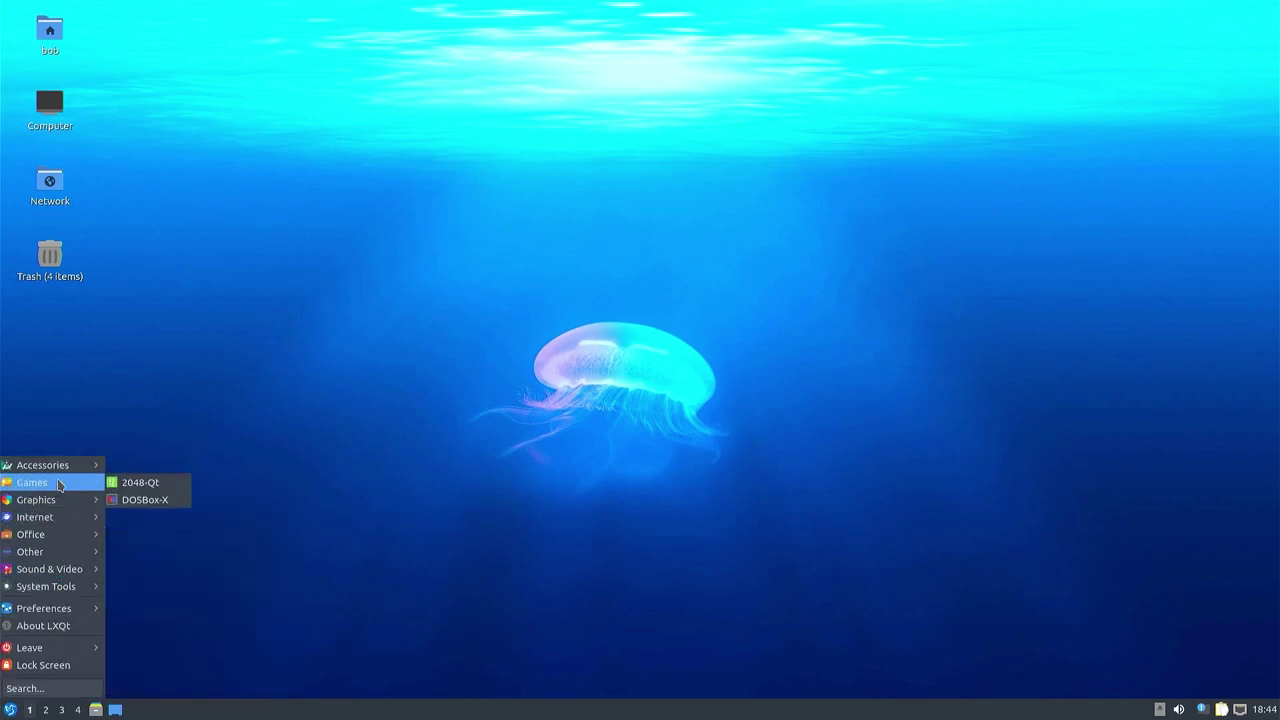
{"action": "left_click", "coordinate": [137, 500]}
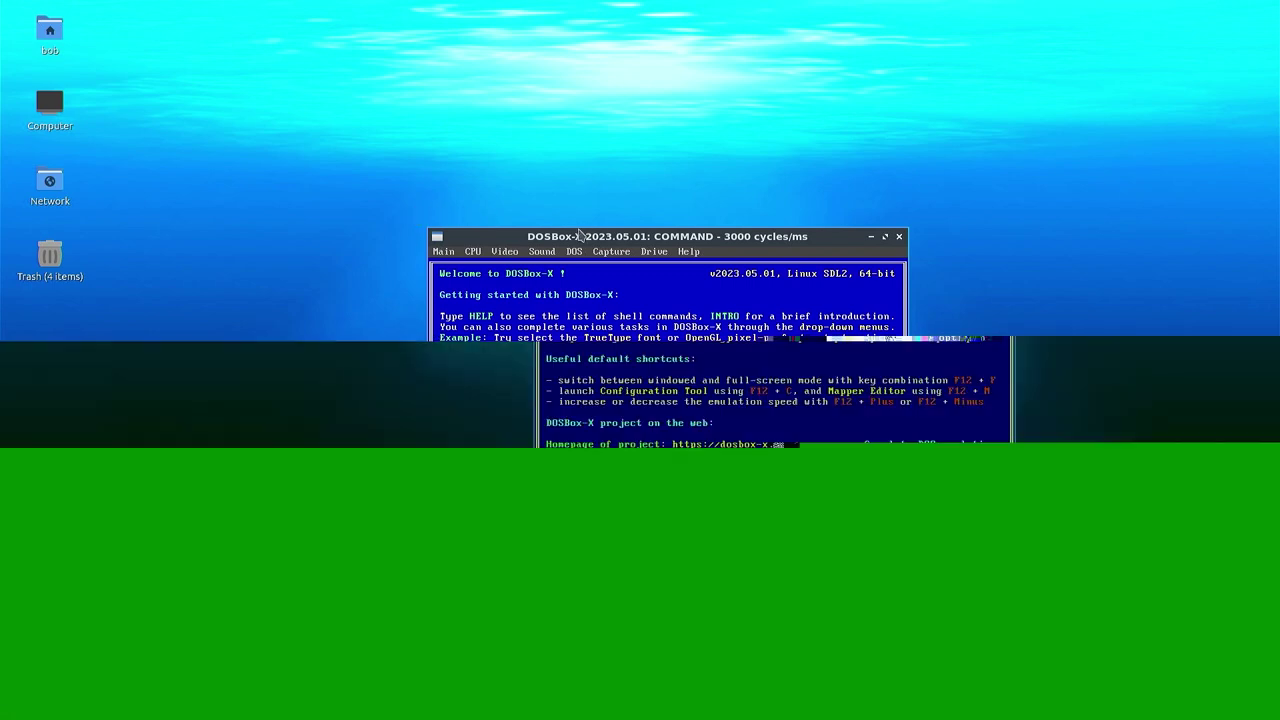
Step: Open the DOSBox-X Configuration Tool and set the Render group's aspect property to true
{"action": "left_click", "coordinate": [542, 251]}
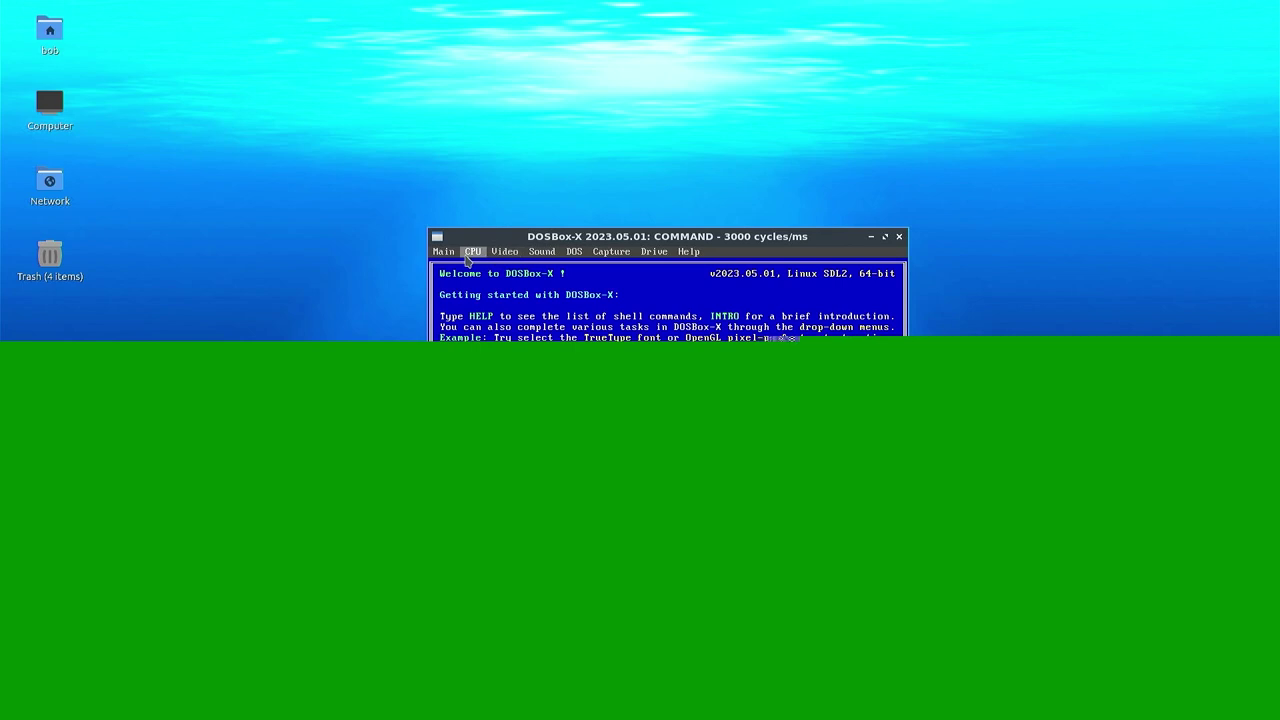
{"action": "left_click", "coordinate": [441, 252]}
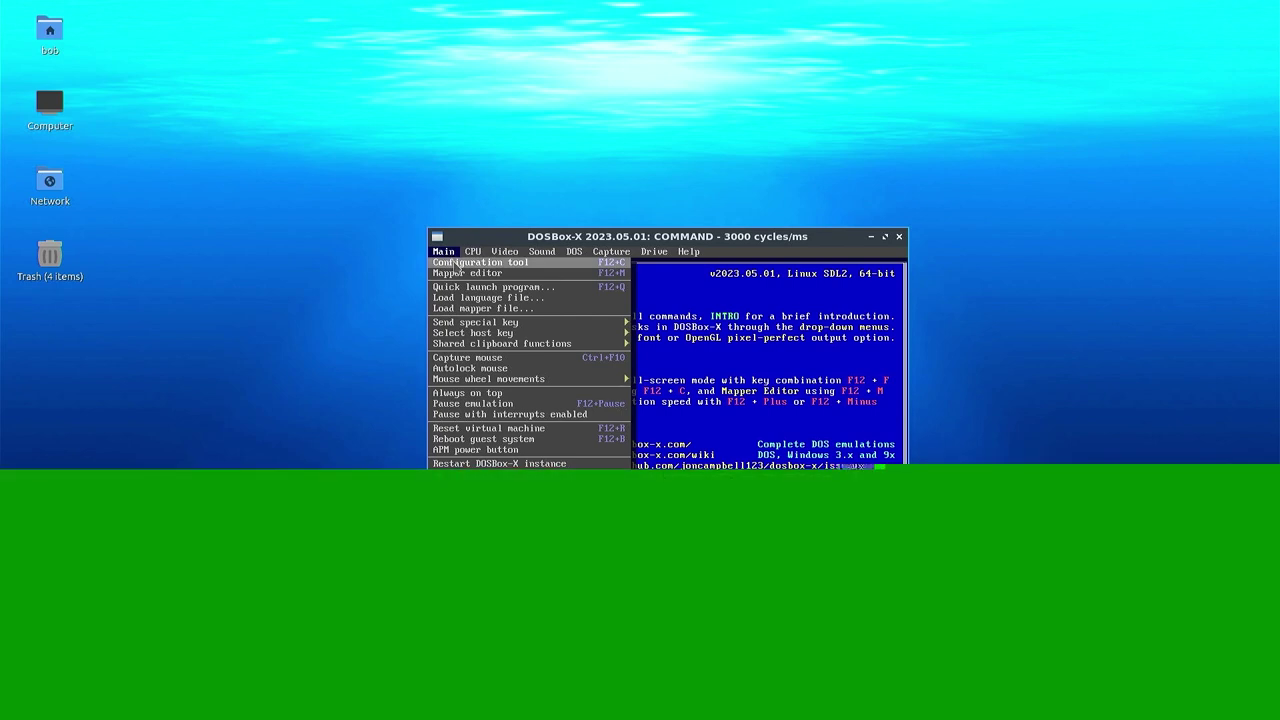
{"action": "left_click", "coordinate": [455, 263]}
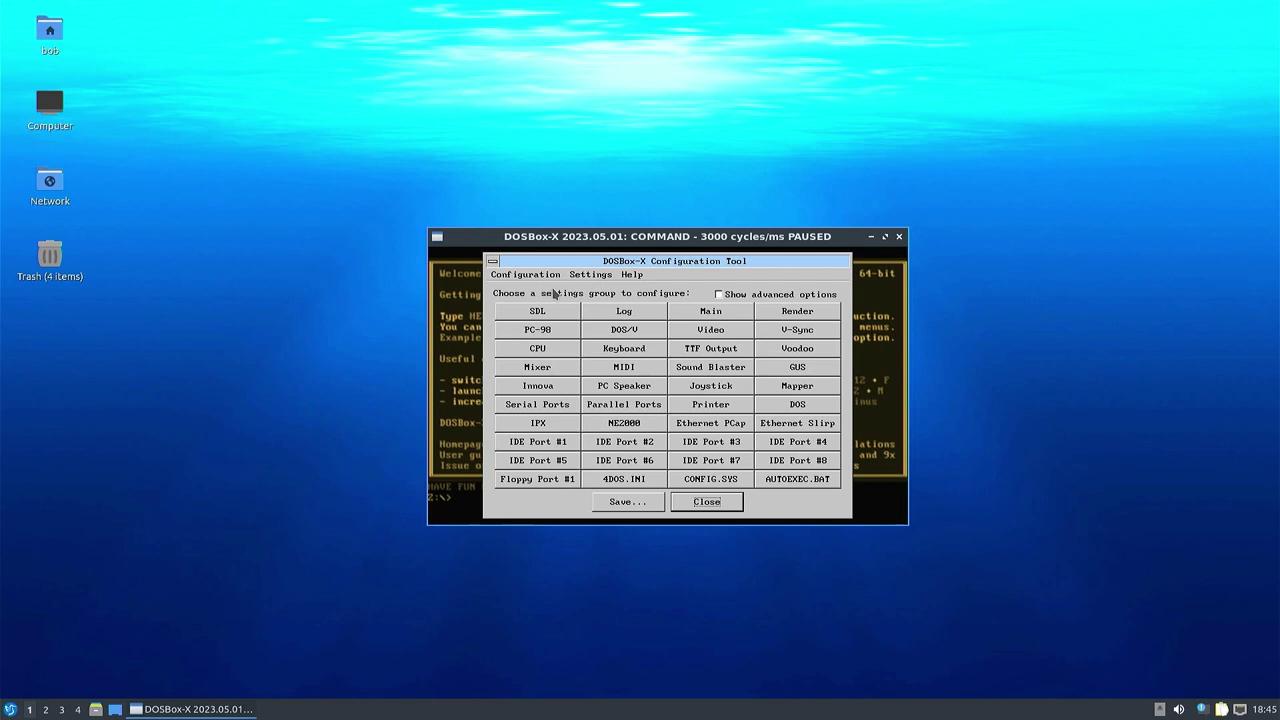
{"action": "left_click", "coordinate": [806, 312]}
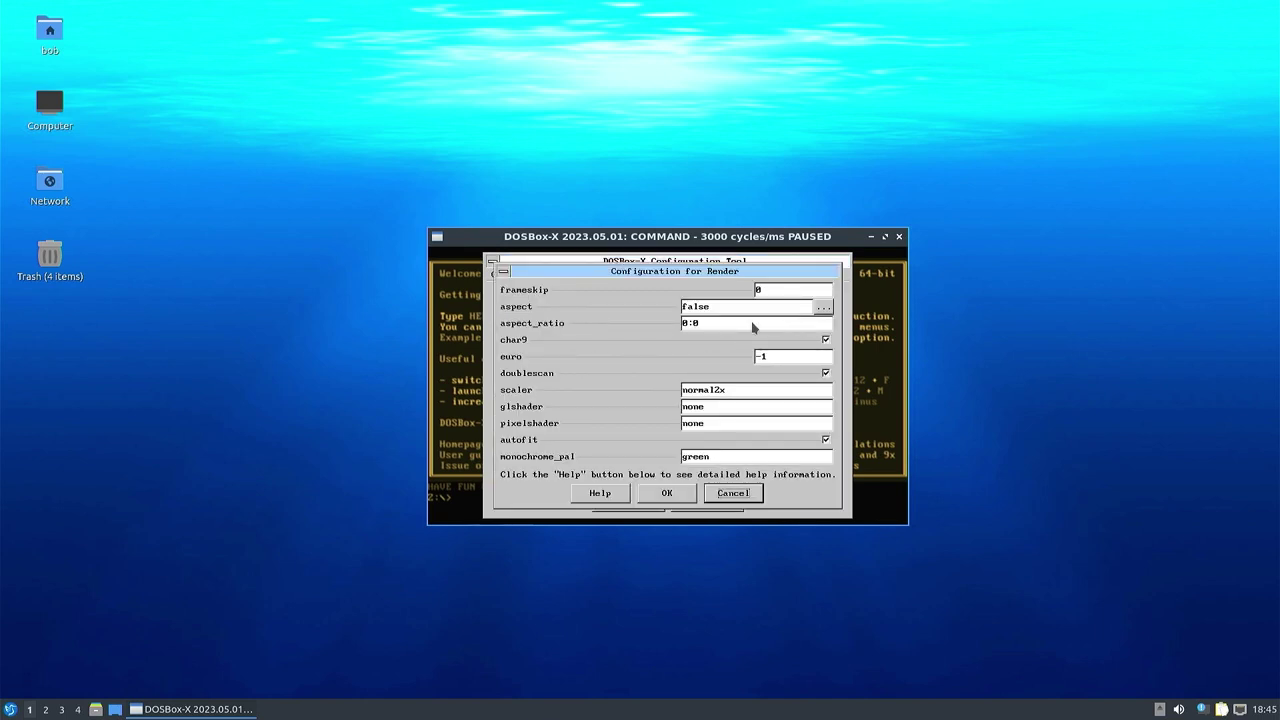
{"action": "left_click", "coordinate": [822, 308]}
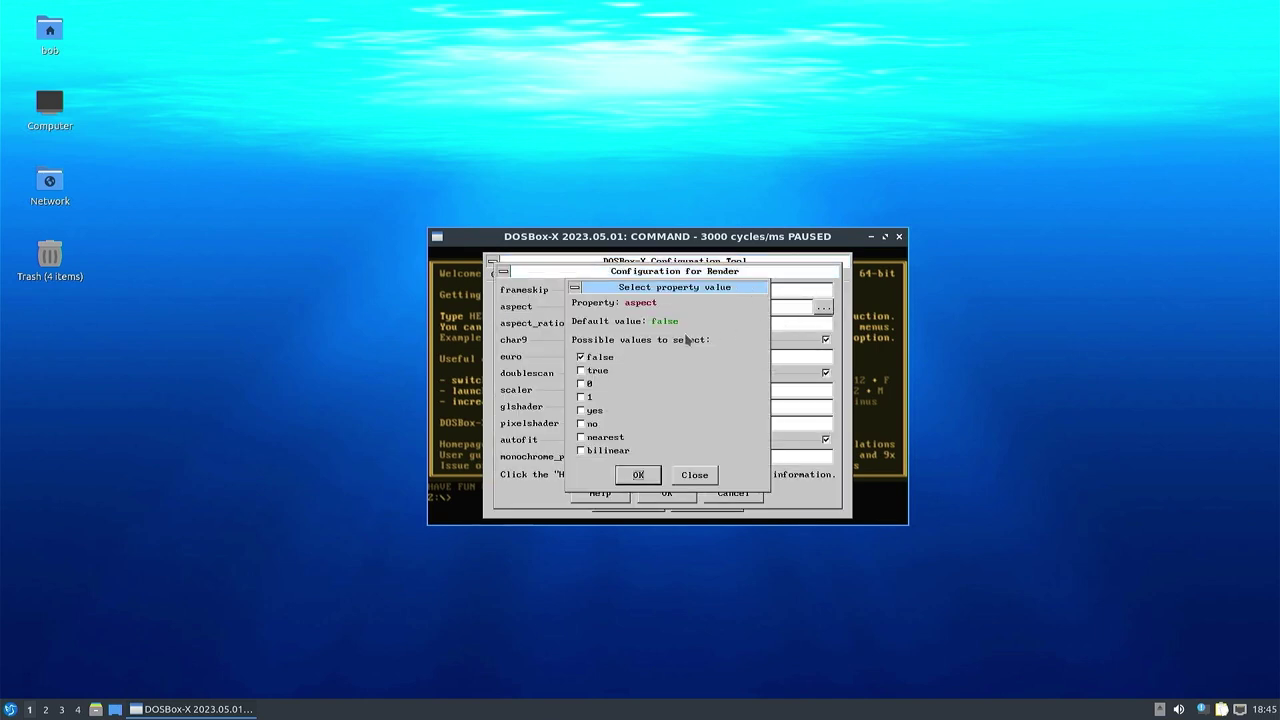
{"action": "left_click", "coordinate": [582, 371]}
{"action": "left_click", "coordinate": [637, 476]}
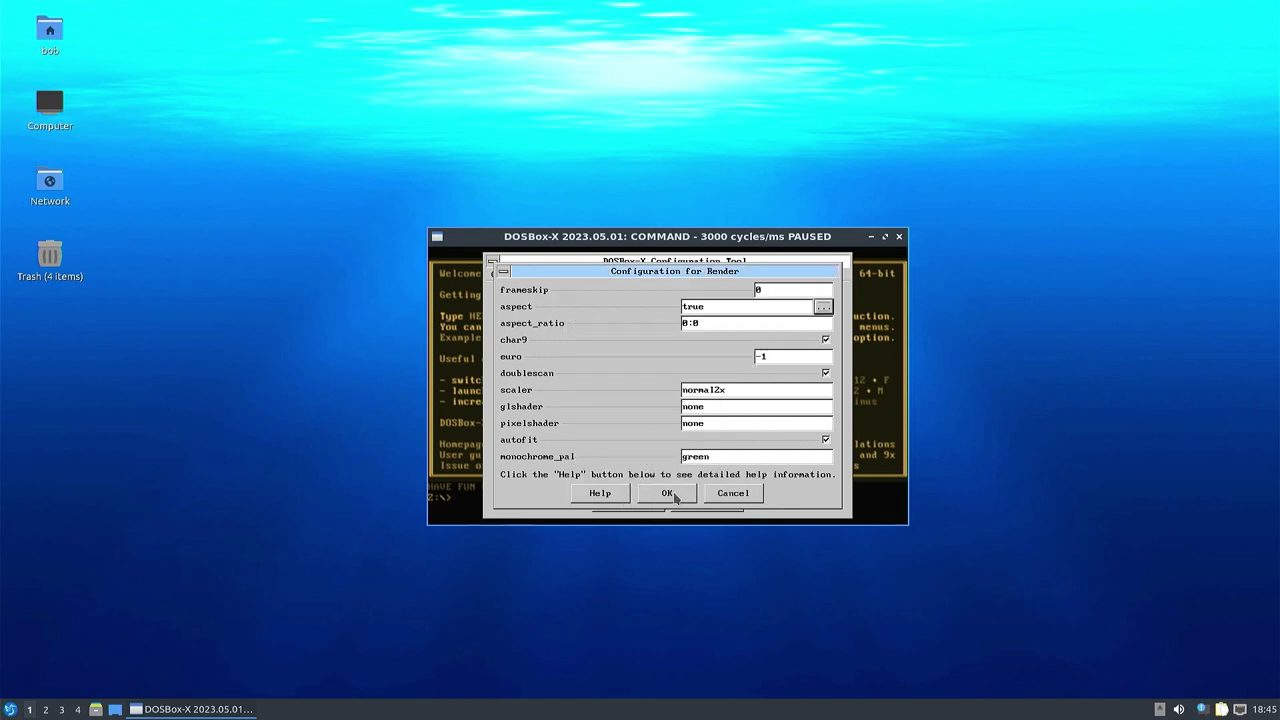
{"action": "left_click", "coordinate": [672, 494]}
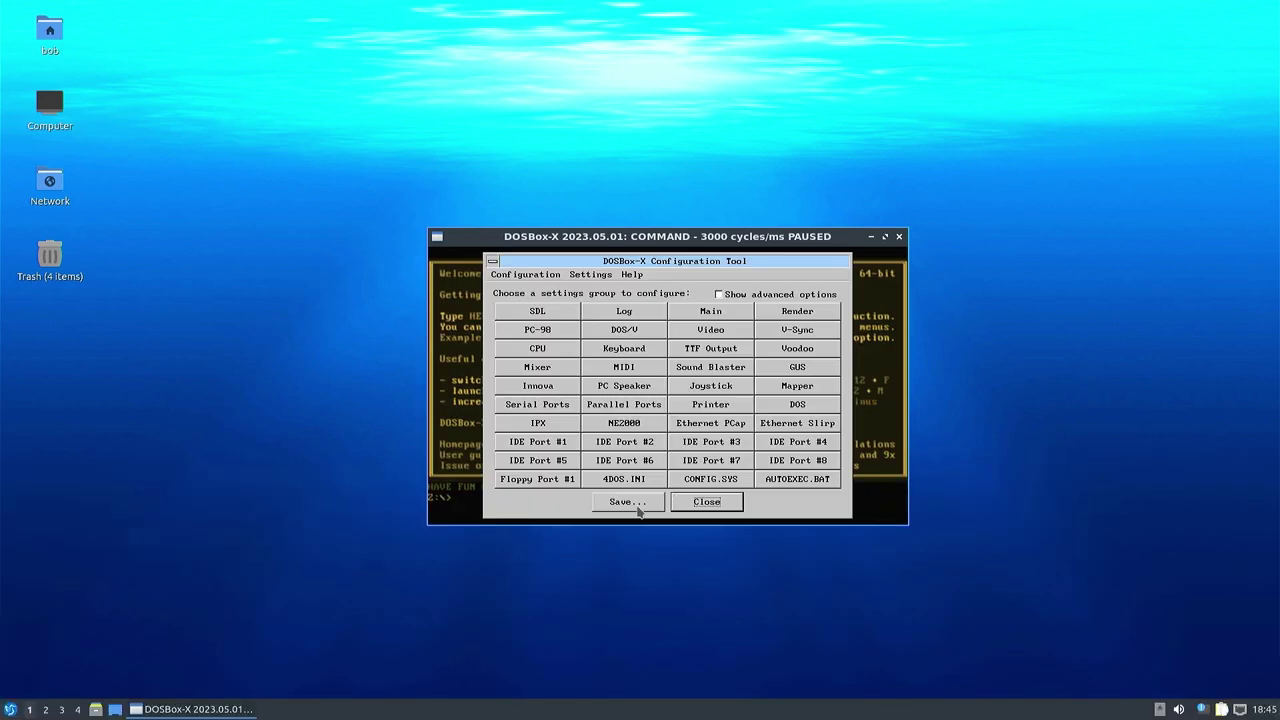
Step: Save the configuration to dosbox-x.conf with a restart of the emulator, and move its window higher on the desktop
{"action": "left_click", "coordinate": [638, 506]}
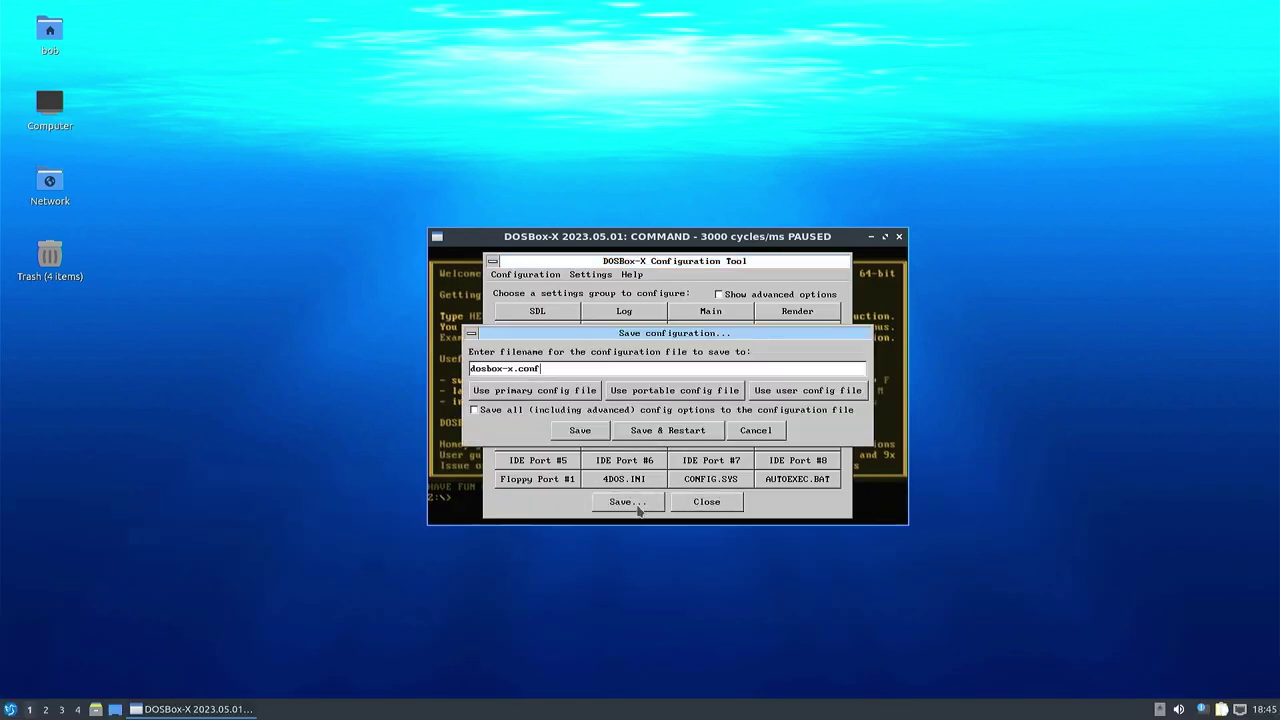
{"action": "left_click", "coordinate": [670, 436]}
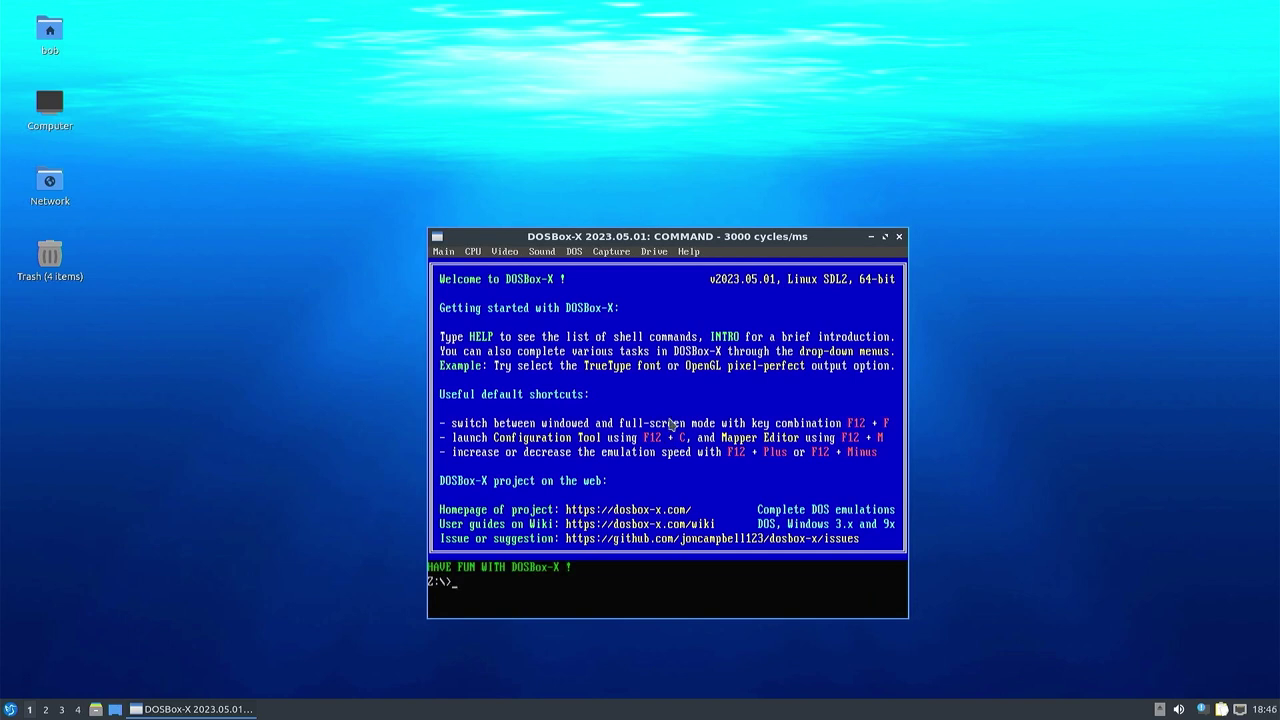
{"action": "left_click_drag", "start_coordinate": [669, 237], "coordinate": [661, 186]}
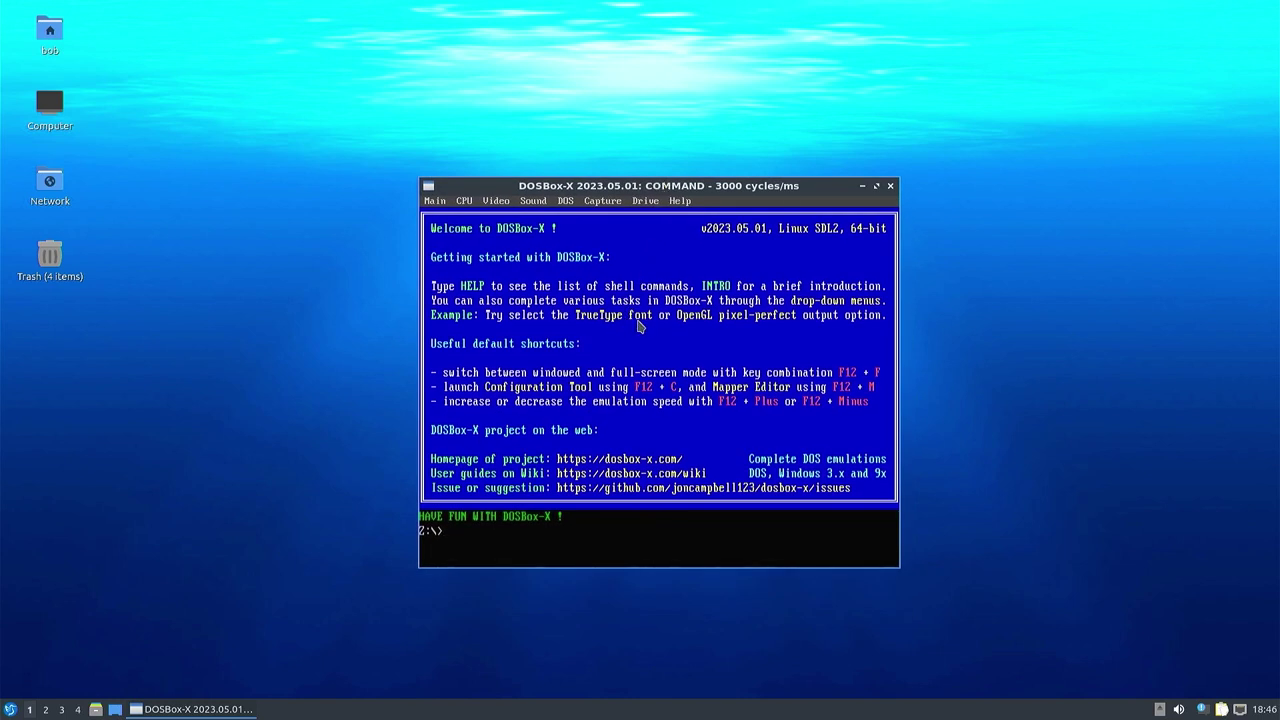
Step: In the Configuration Tool's SDL group, enable fullscreen and set fullresolution to 1920x1080
{"action": "left_click", "coordinate": [437, 203]}
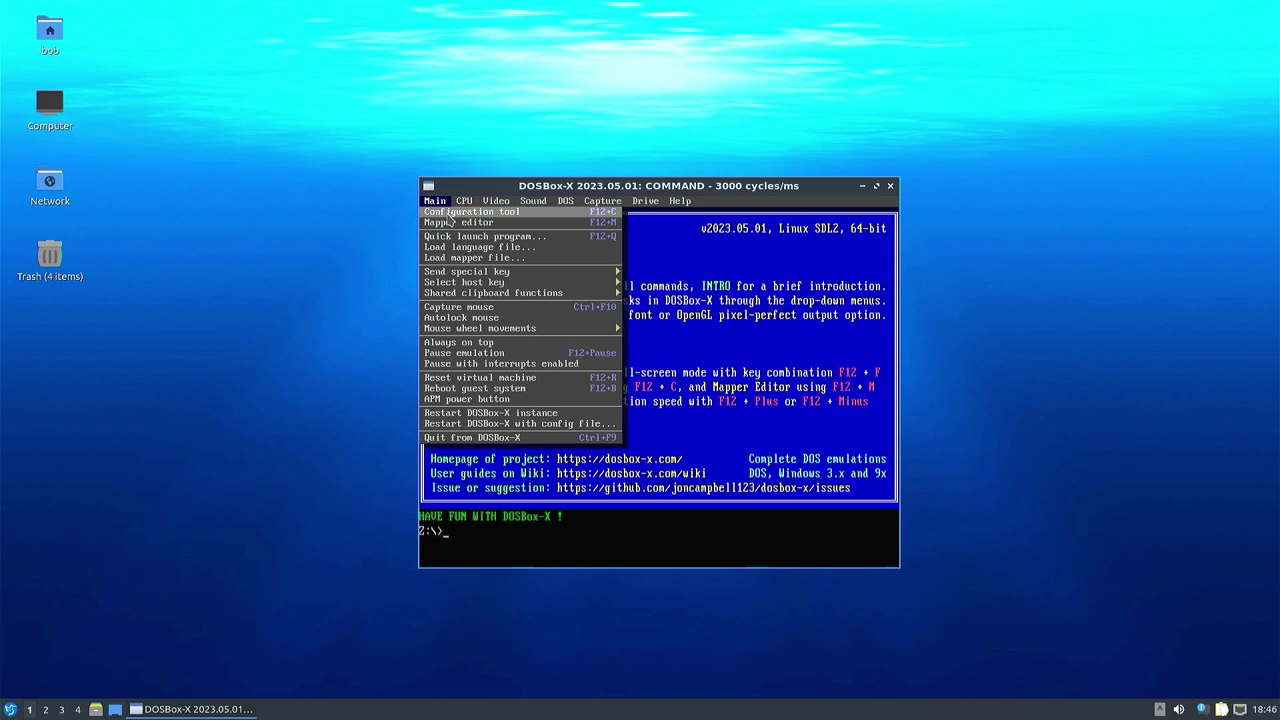
{"action": "left_click", "coordinate": [449, 214]}
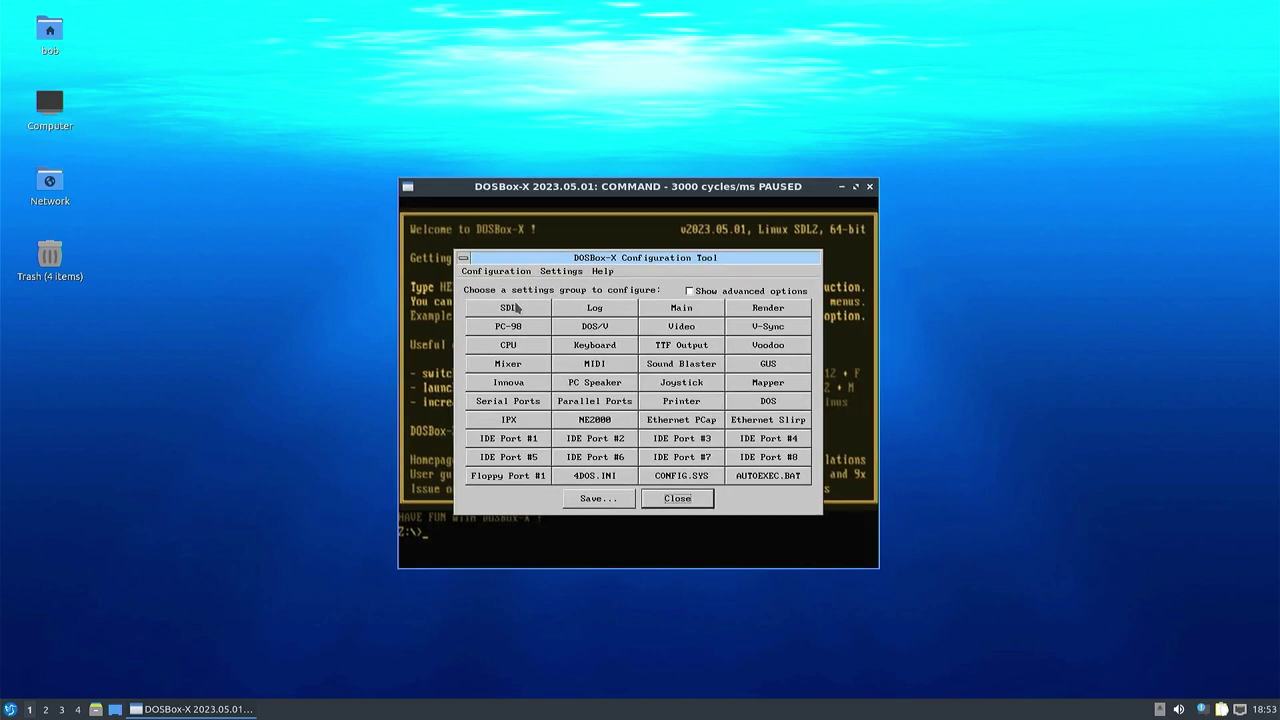
{"action": "left_click", "coordinate": [513, 308]}
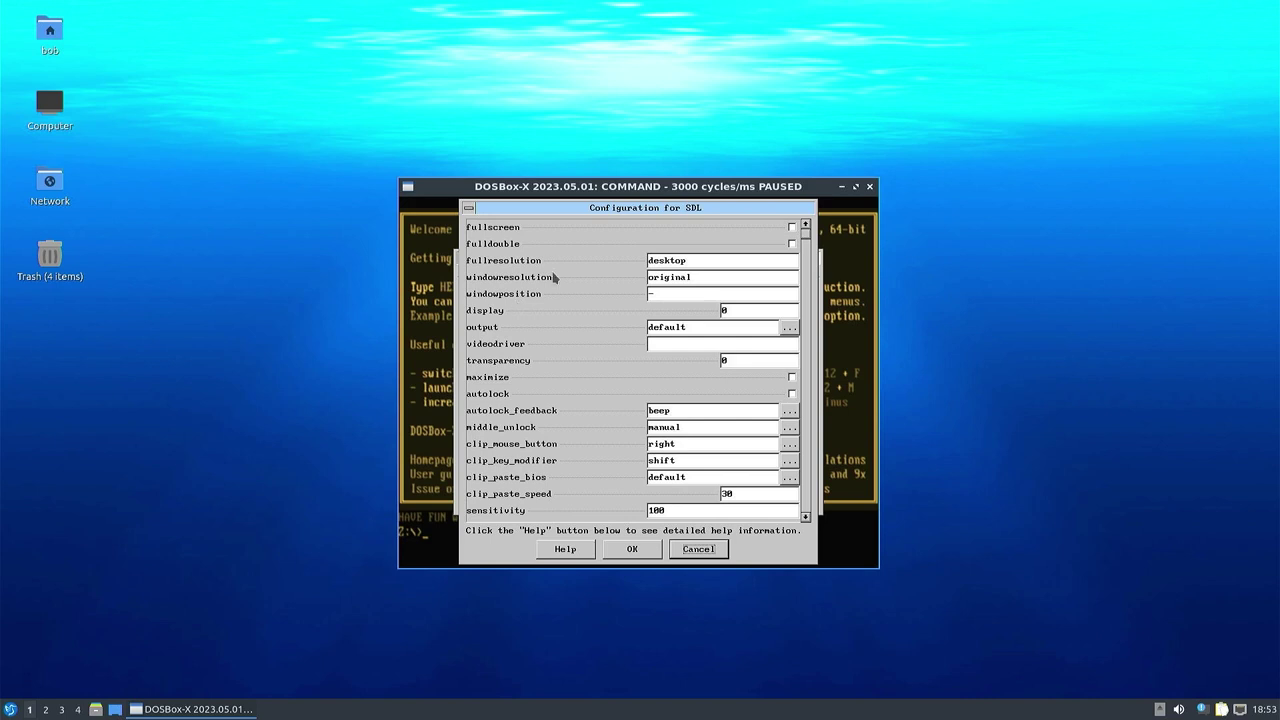
{"action": "left_click", "coordinate": [791, 228]}
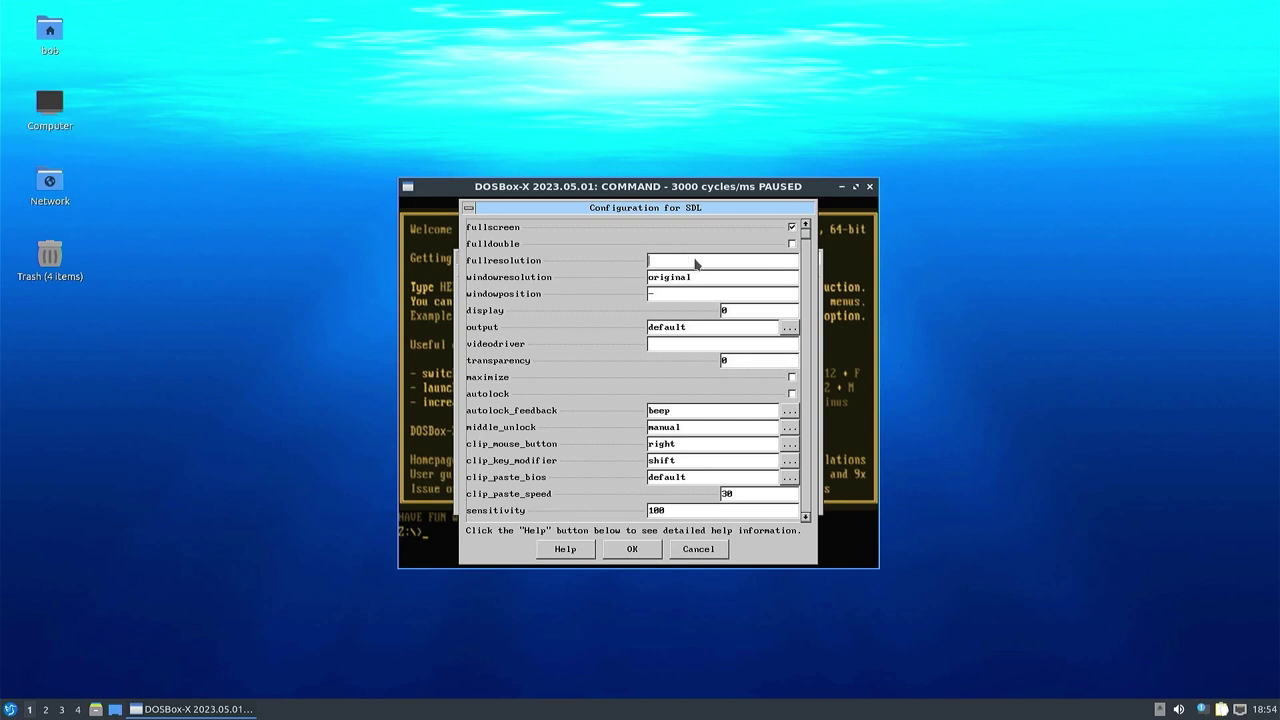
{"action": "left_click", "coordinate": [696, 263]}
{"action": "type", "text": "1920x1080"}
Step: Set the SDL output property to opengl and apply the SDL settings
{"action": "left_click", "coordinate": [789, 328]}
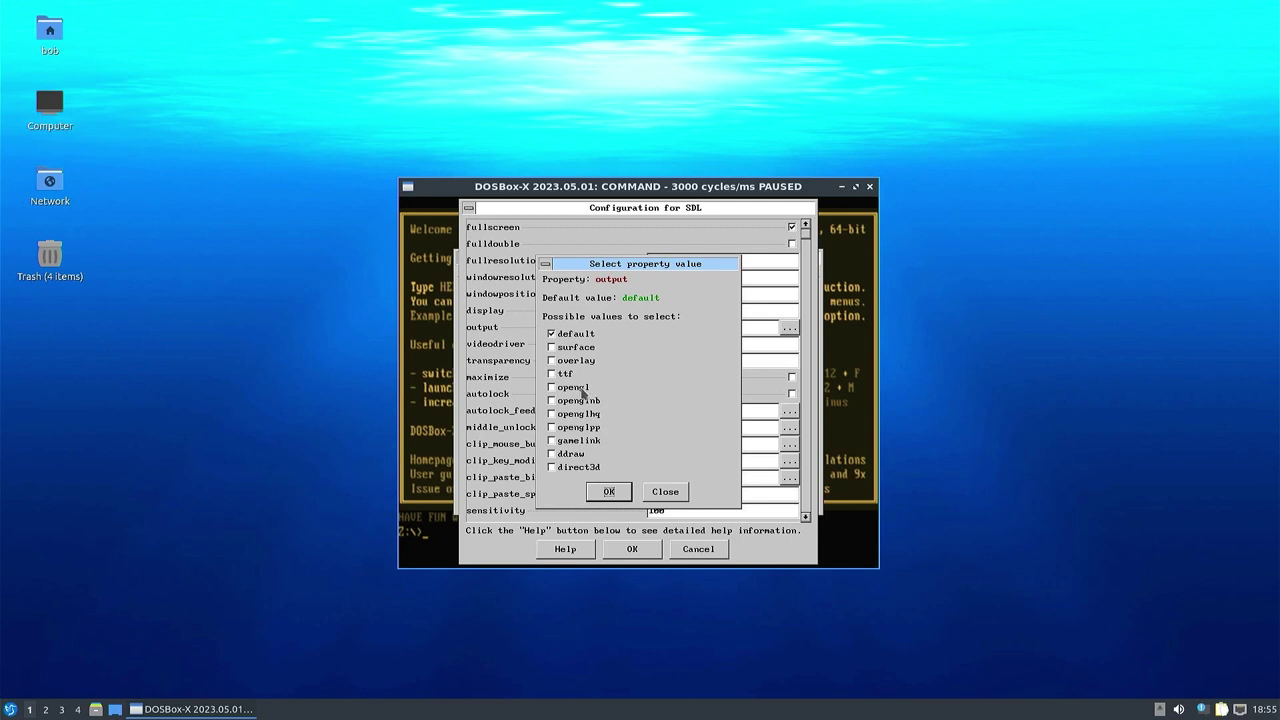
{"action": "left_click", "coordinate": [557, 390]}
{"action": "left_click", "coordinate": [612, 492]}
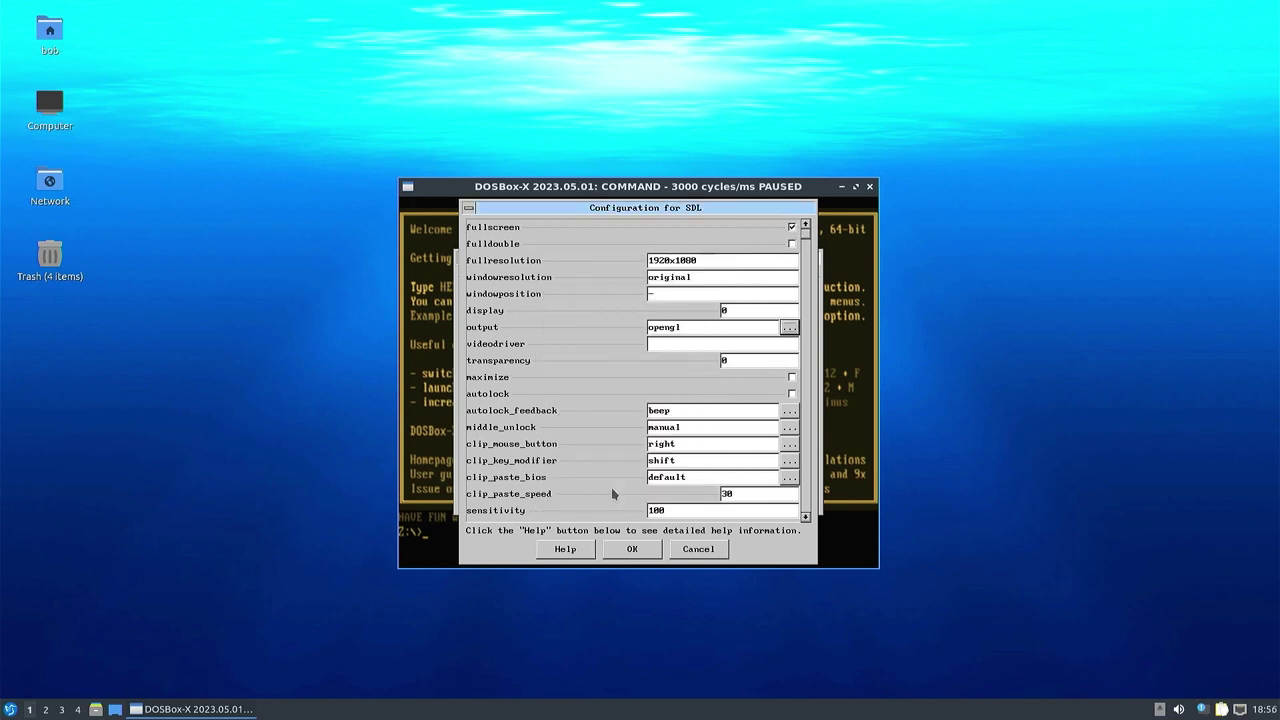
{"action": "left_click", "coordinate": [634, 550]}
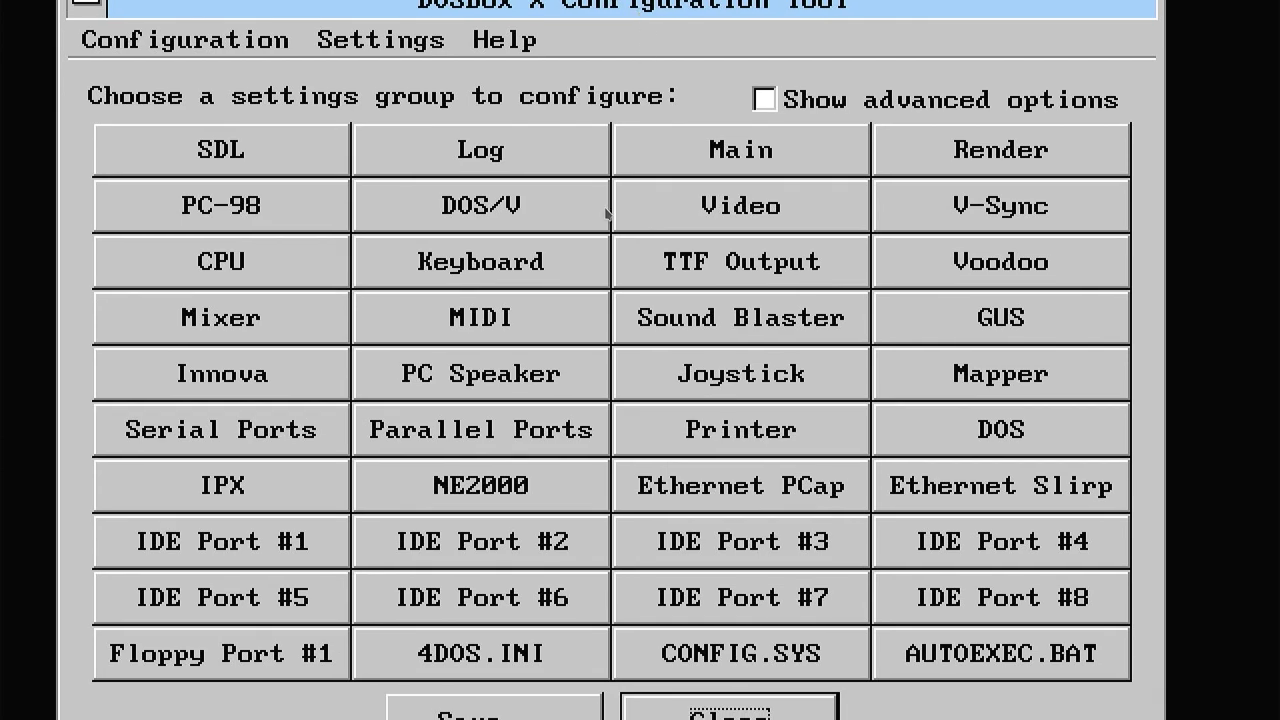
Step: Save the configuration to dosbox-x.conf with a restart, and switch the emulator from full-screen to windowed mode
{"action": "left_click", "coordinate": [516, 712]}
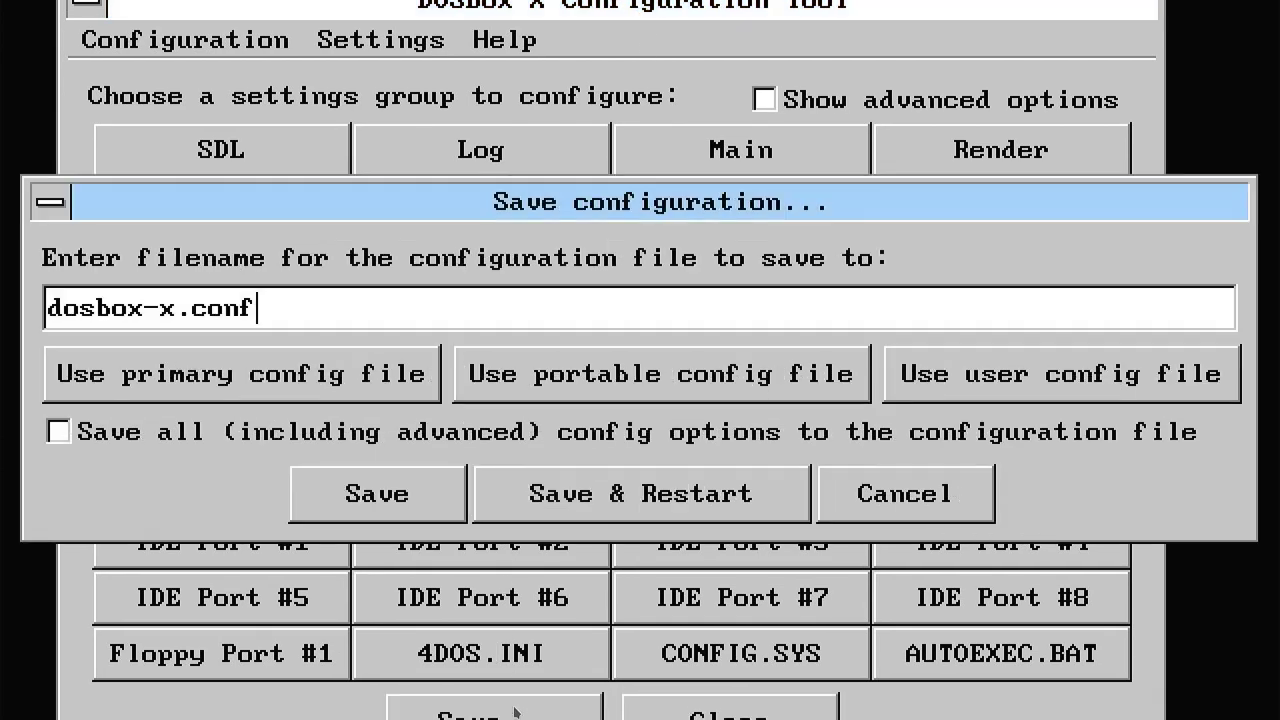
{"action": "left_click", "coordinate": [628, 494]}
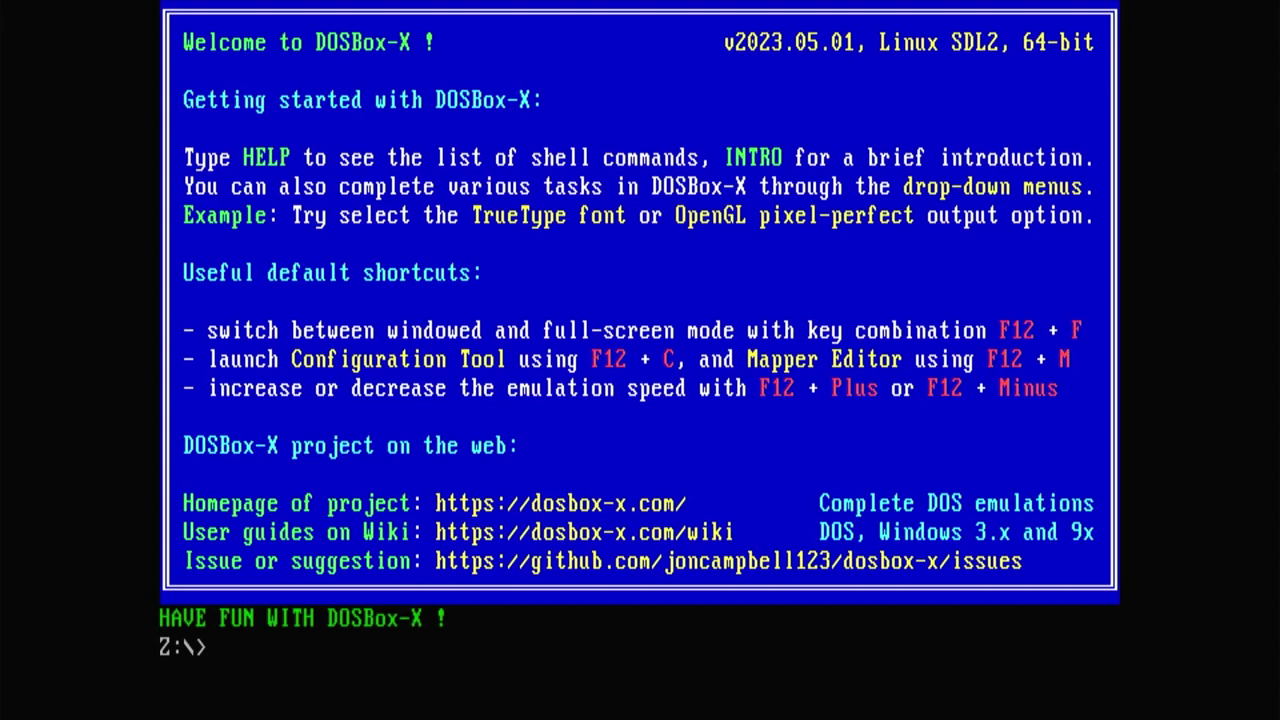
{"action": "key", "text": "F12+f"}
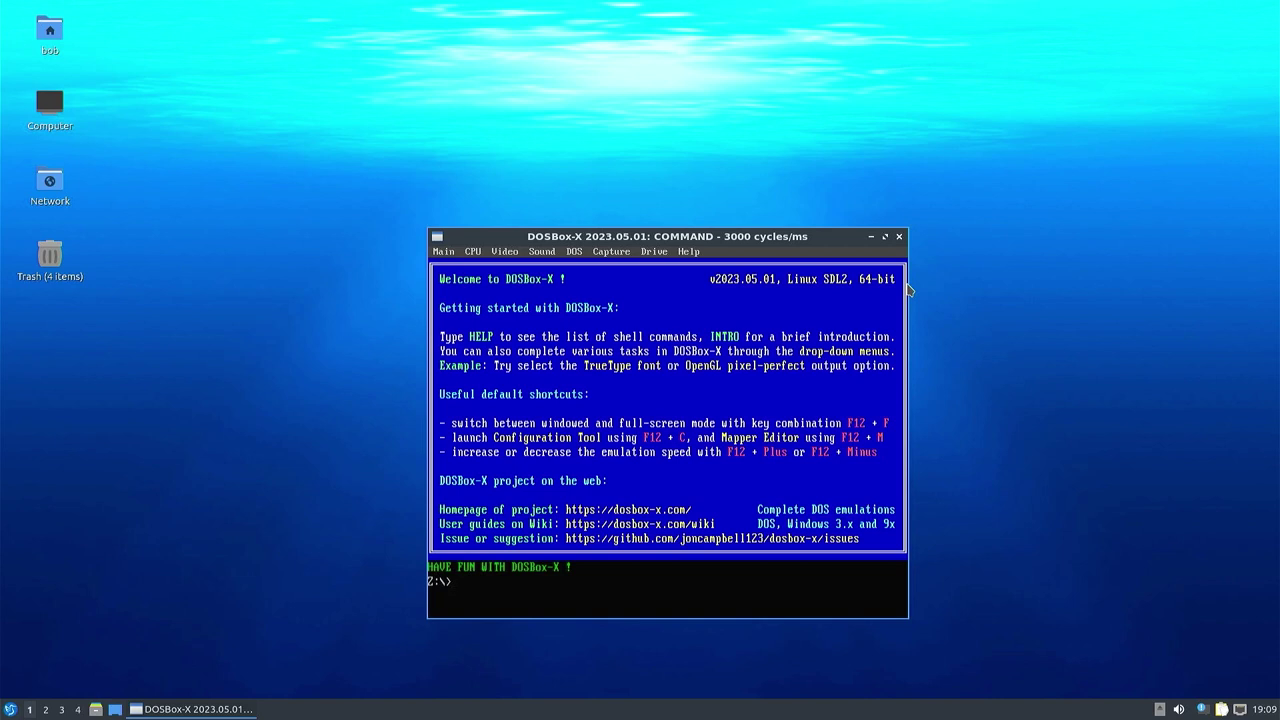
Step: Switch to the file manager and open the c folder inside the home directory's dosbox folder
{"action": "left_click", "coordinate": [106, 708]}
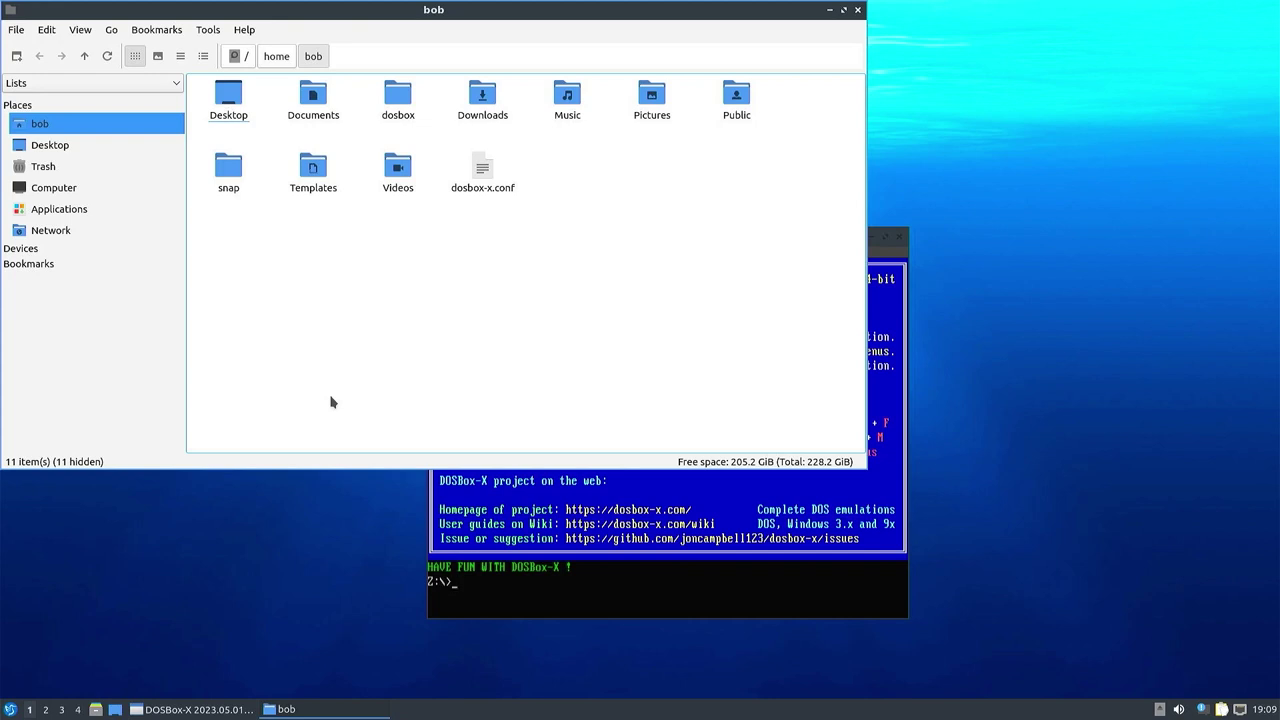
{"action": "double_click", "coordinate": [397, 100]}
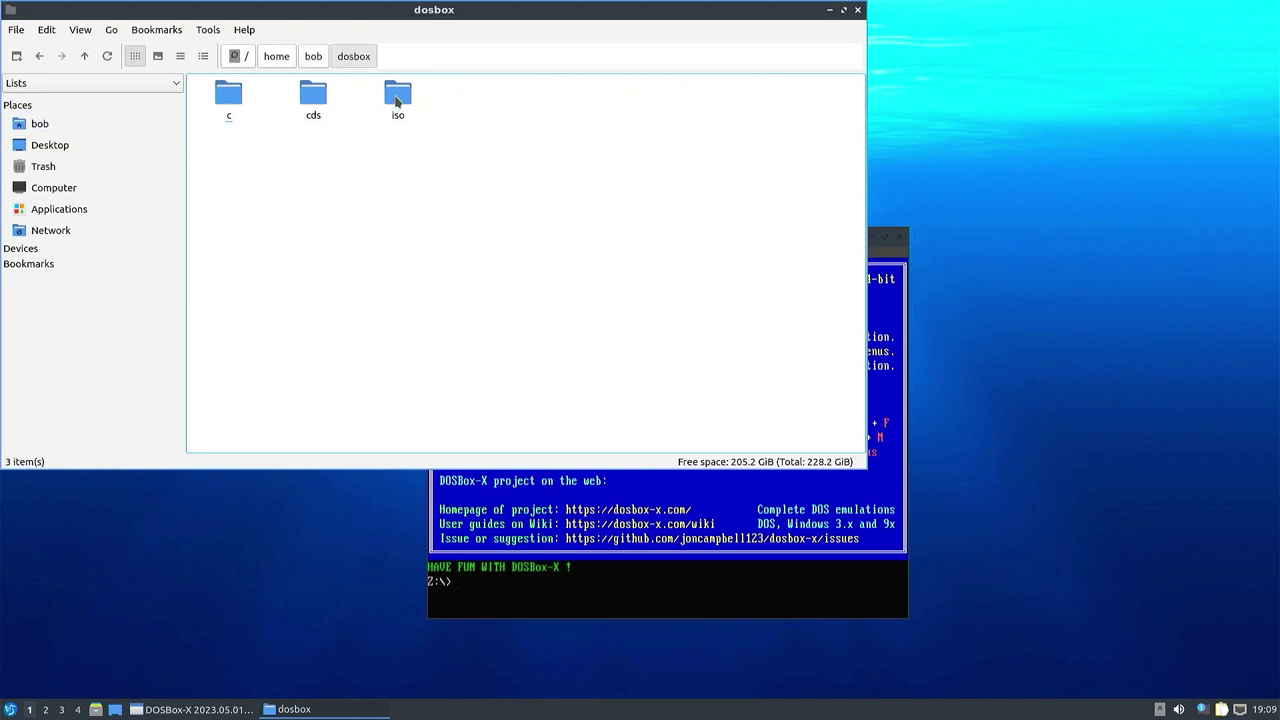
{"action": "double_click", "coordinate": [230, 103]}
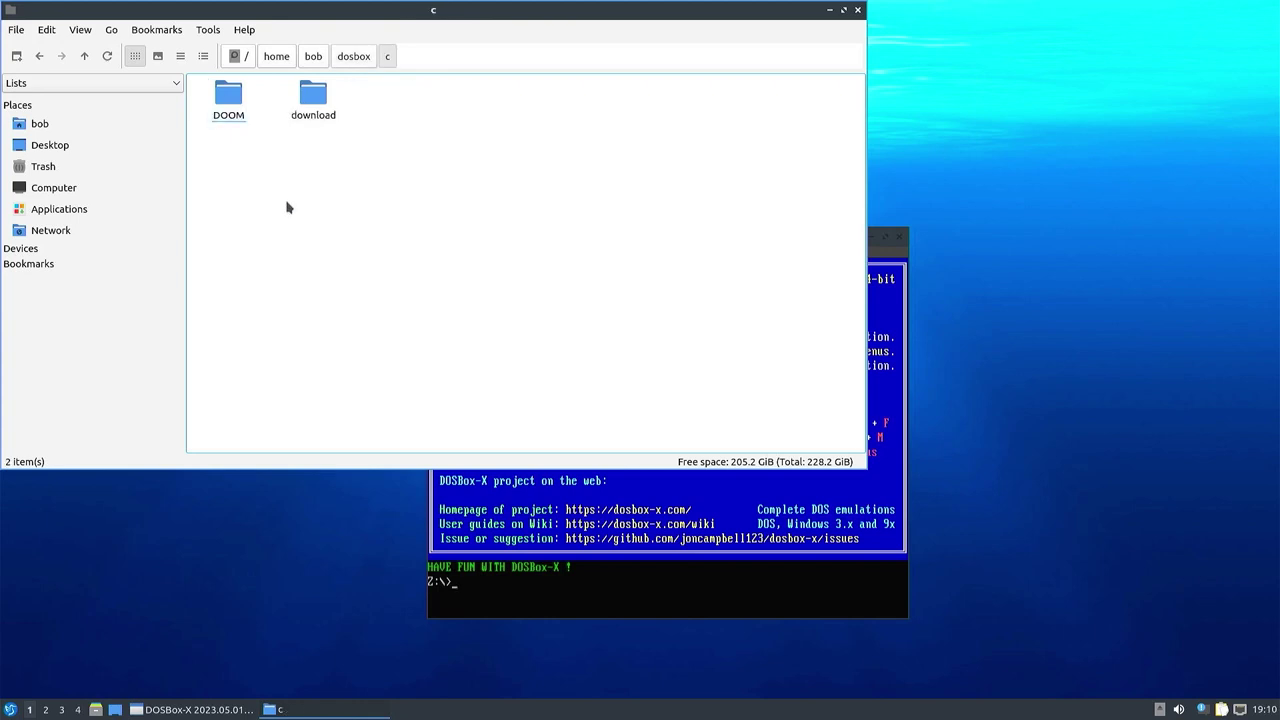